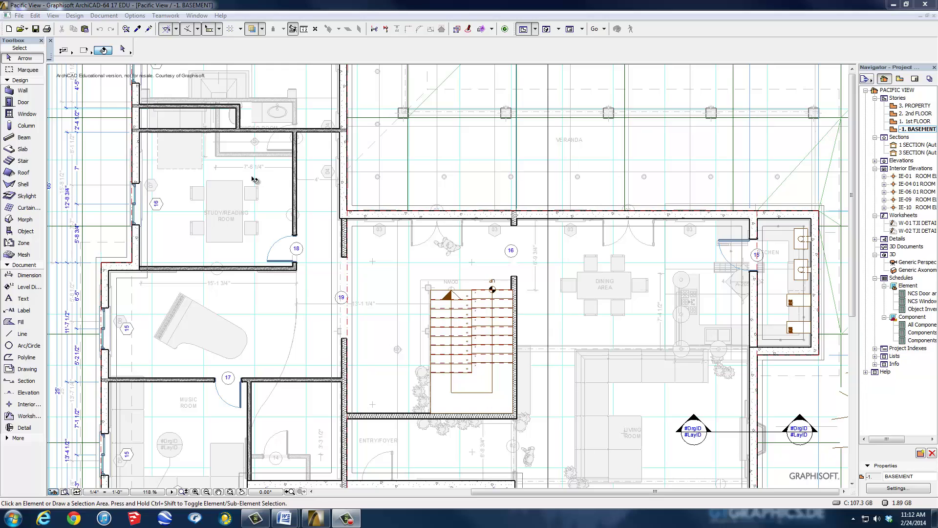
# Switch the floor plan from the basement to the 1. 1st FLOOR story.
pyautogui.doubleClick(917, 122)
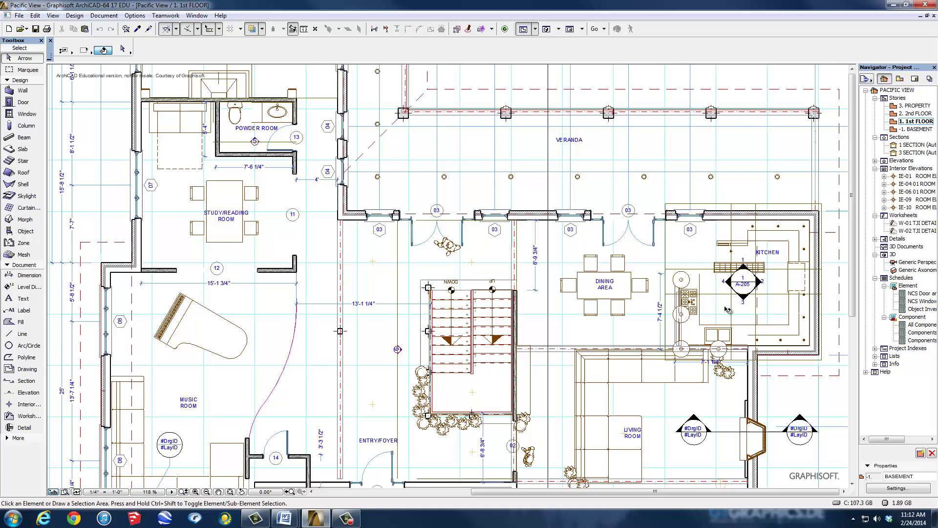
# Zoom and pan to bring the 1st-floor kitchen and dining area into view.
pyautogui.scroll(3, 658, 286)
pyautogui.moveTo(603, 284); pyautogui.dragTo(382, 299, button='middle')
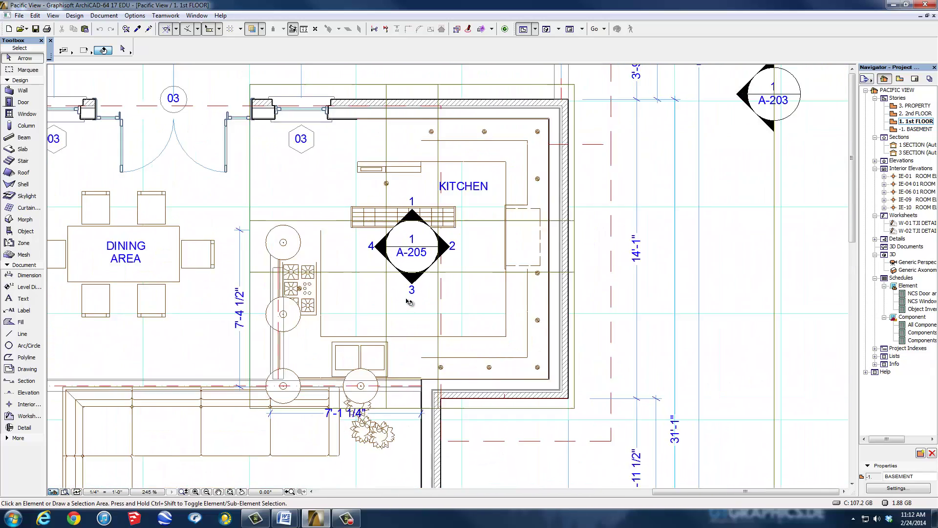
pyautogui.scroll(2, 317, 328)
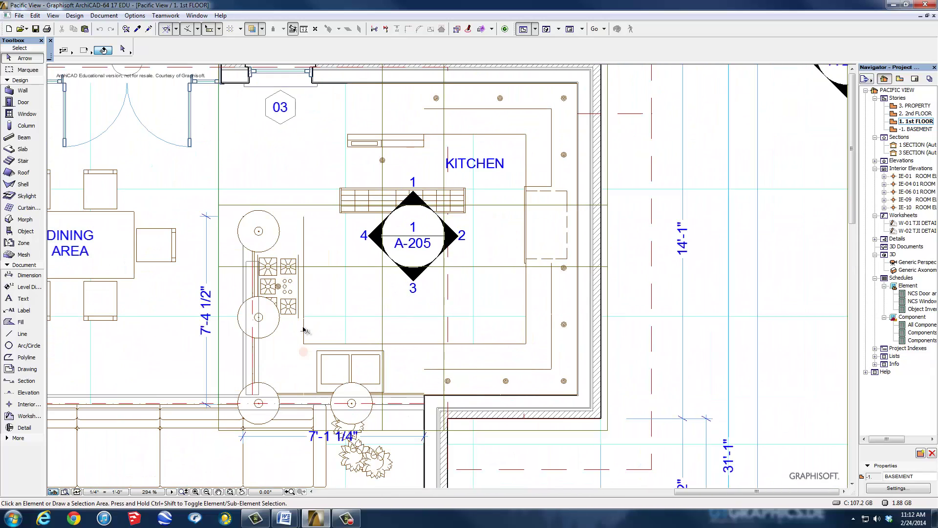
pyautogui.click(303, 351)
# Select each kitchen wall cabinet in turn: top, bottom wall, corners and right wall.
pyautogui.click(454, 132)
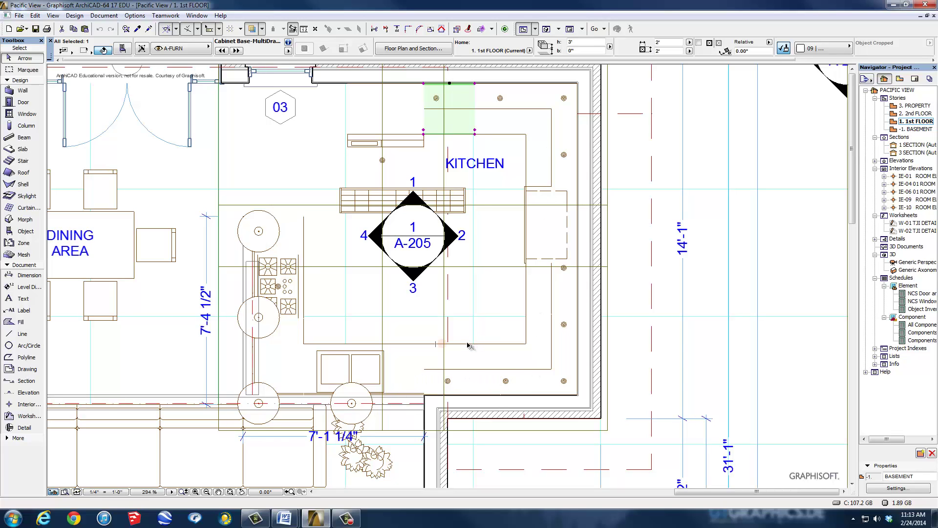
pyautogui.click(472, 370)
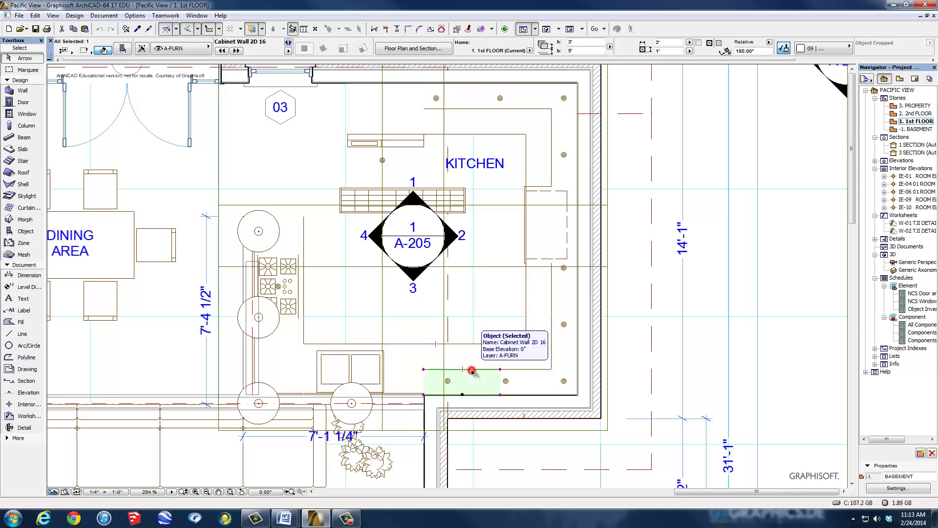
pyautogui.click(517, 374)
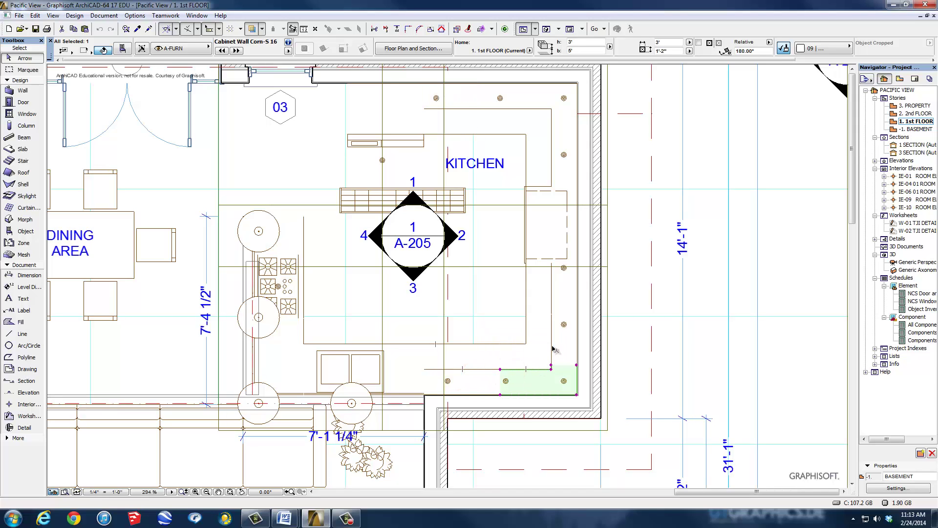
pyautogui.click(553, 301)
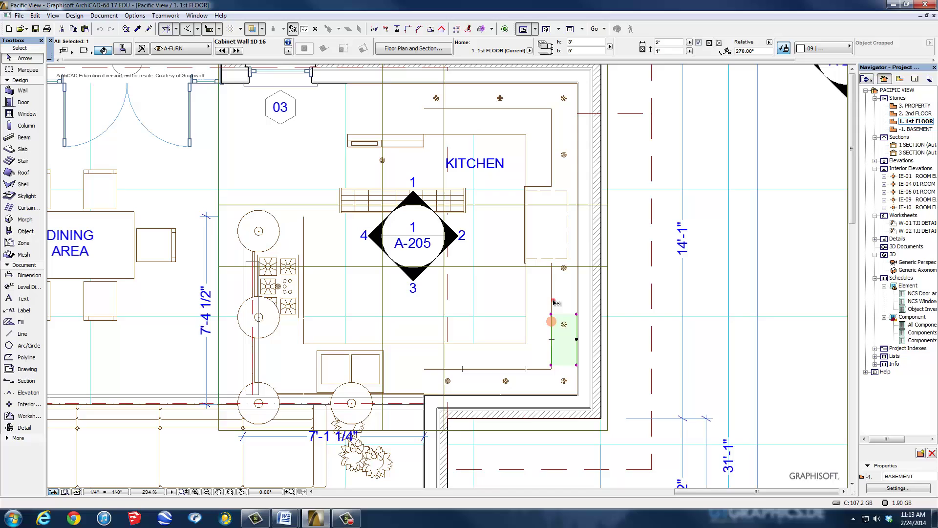
pyautogui.click(555, 174)
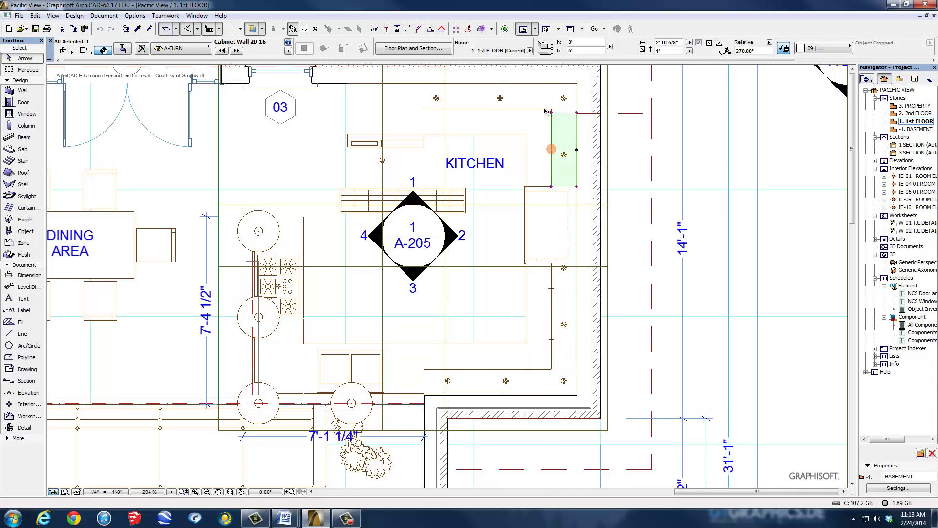
pyautogui.click(544, 109)
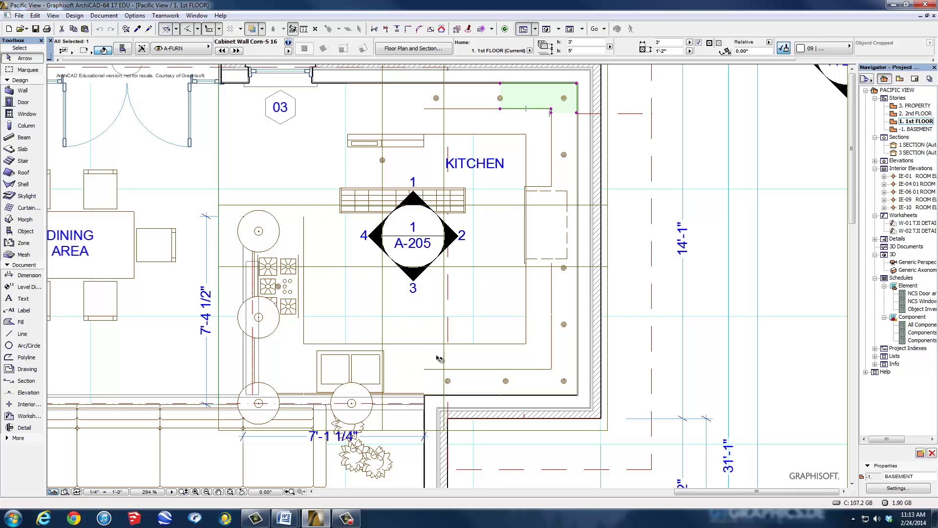
# View the house in Generic Axonometry, then the kitchen cabinetry in Generic Perspective.
pyautogui.doubleClick(910, 270)
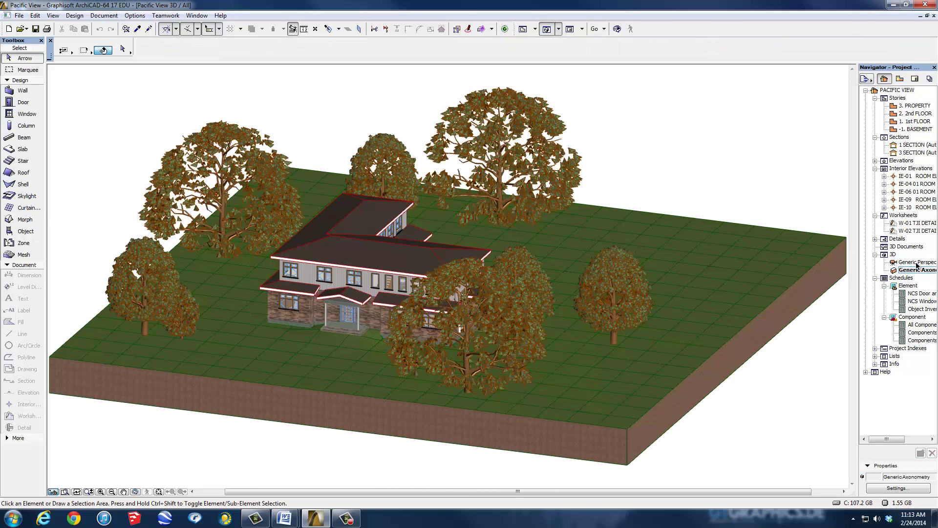
pyautogui.doubleClick(914, 262)
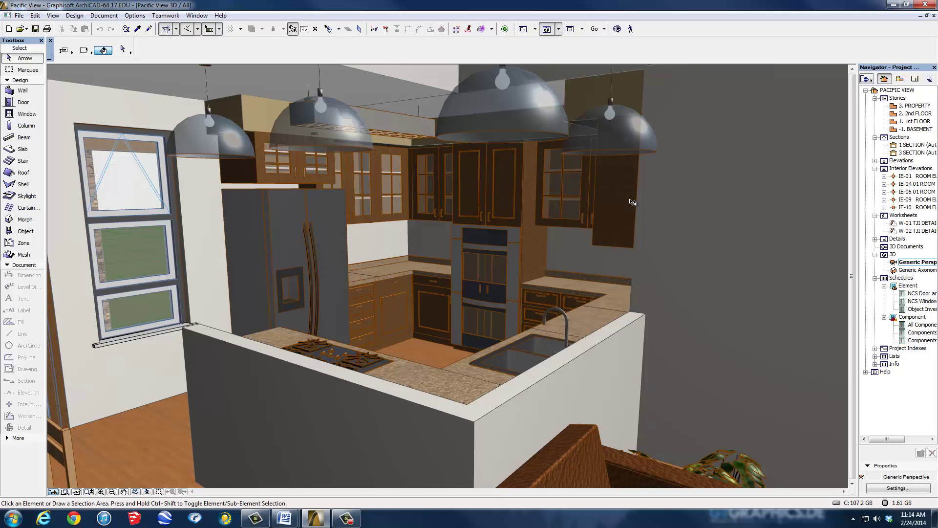
# Show the basement's small room between the Music Room and Entry/Foyer, briefly selecting its slab.
pyautogui.doubleClick(914, 129)
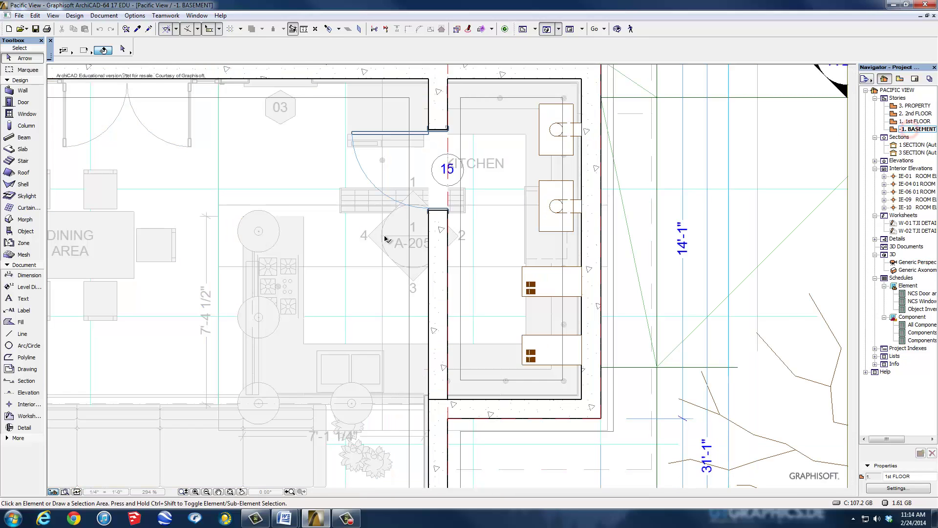
pyautogui.moveTo(270, 307)
pyautogui.mouseDown(button='middle')
pyautogui.moveTo(386, 244)
pyautogui.moveTo(473, 222)
pyautogui.mouseUp(button='middle')
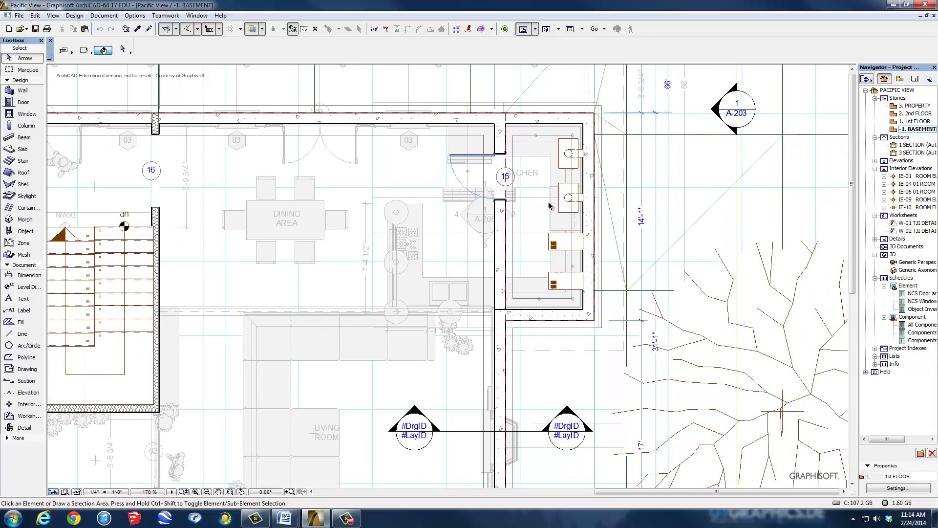
pyautogui.scroll(-2, 440, 278)
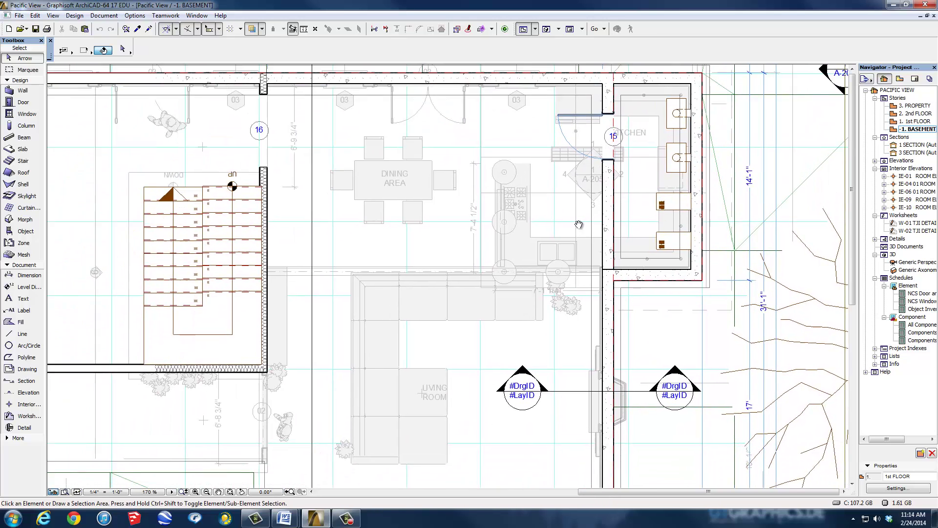
pyautogui.moveTo(361, 334); pyautogui.dragTo(477, 292, button='middle')
pyautogui.scroll(2, 476, 292)
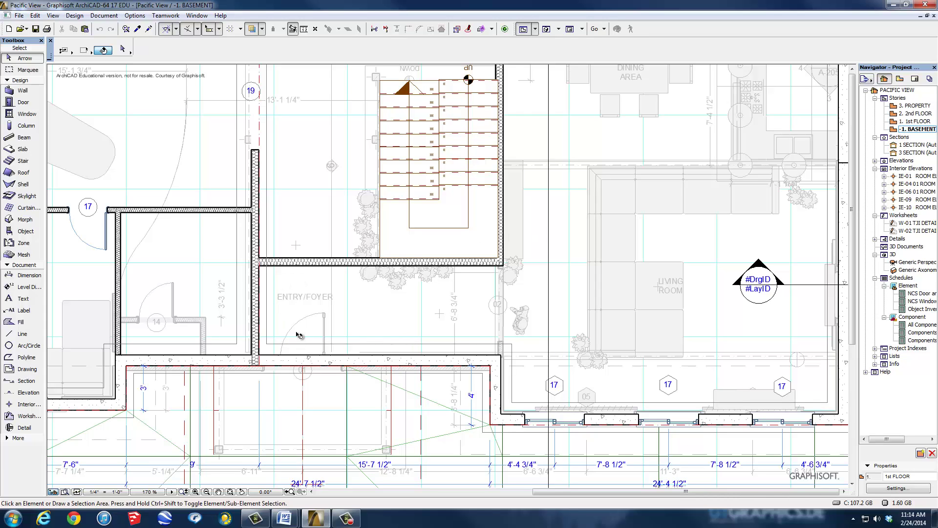
pyautogui.moveTo(381, 285); pyautogui.dragTo(442, 295, button='middle')
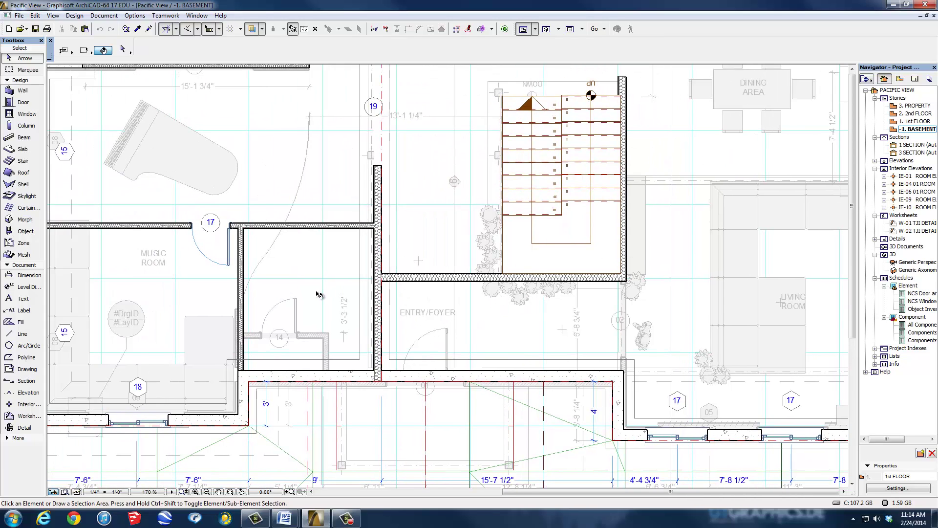
pyautogui.scroll(2, 316, 290)
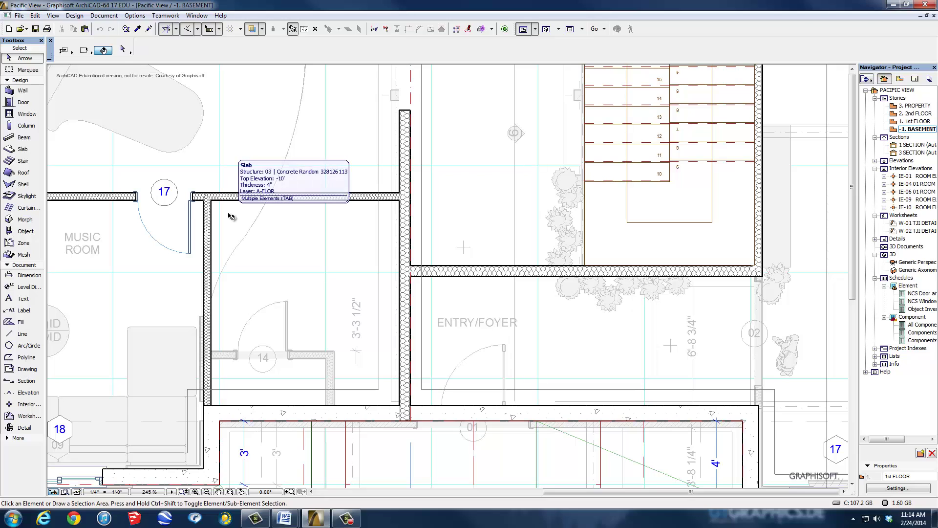
pyautogui.click(230, 215)
pyautogui.press('Escape')
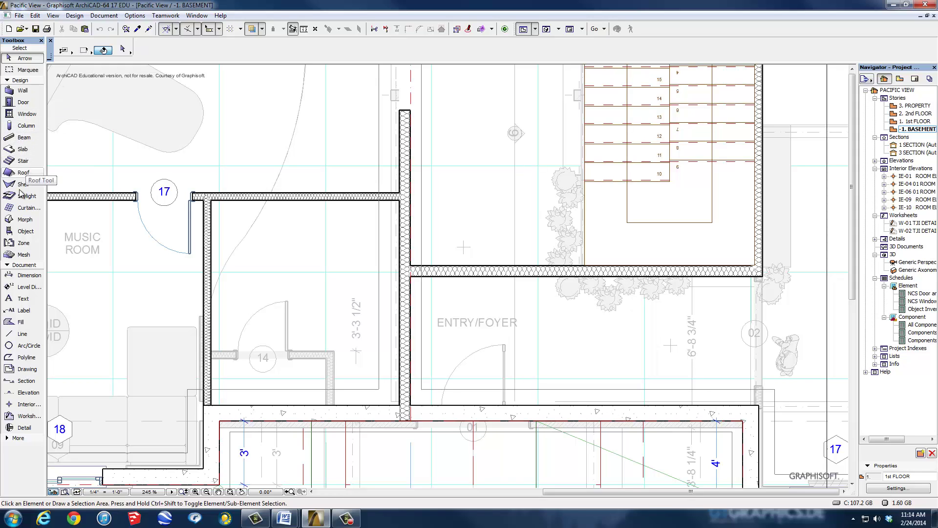
# Activate the Object tool and open its default settings dialog.
pyautogui.click(22, 232)
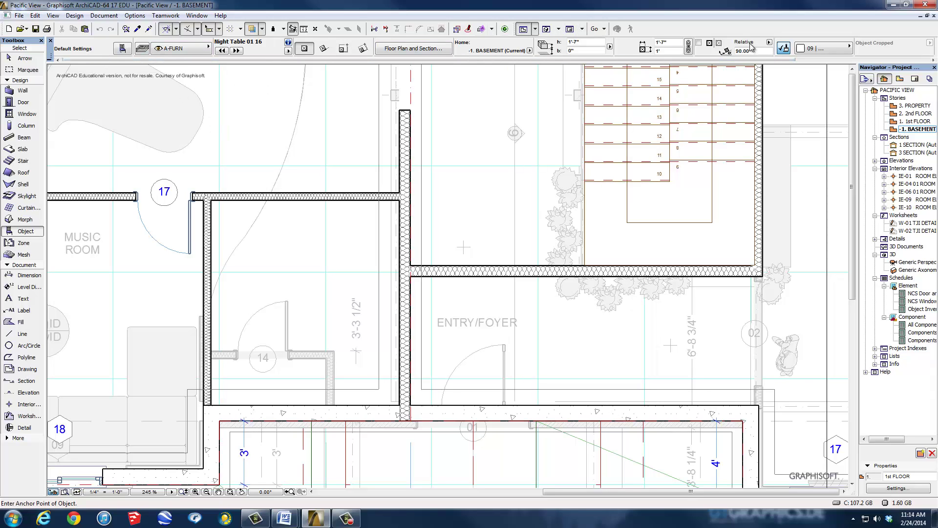
pyautogui.click(126, 51)
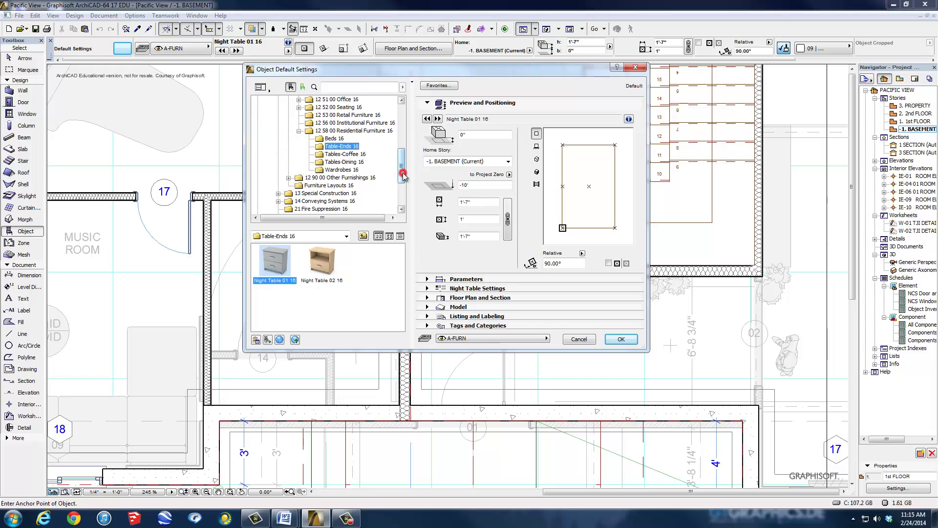
# Browse the library's casework cabinets and Equipment folder for a suitable object.
pyautogui.moveTo(402, 174); pyautogui.dragTo(403, 147)
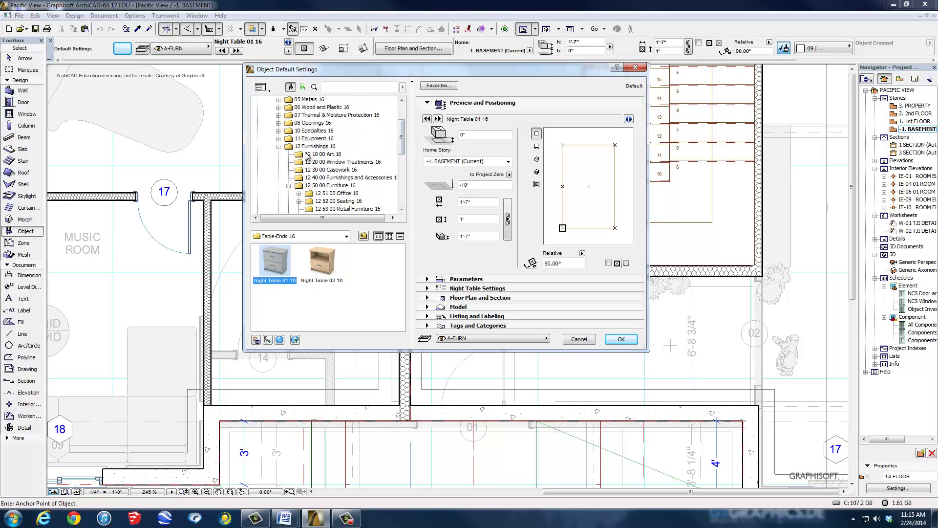
pyautogui.click(323, 171)
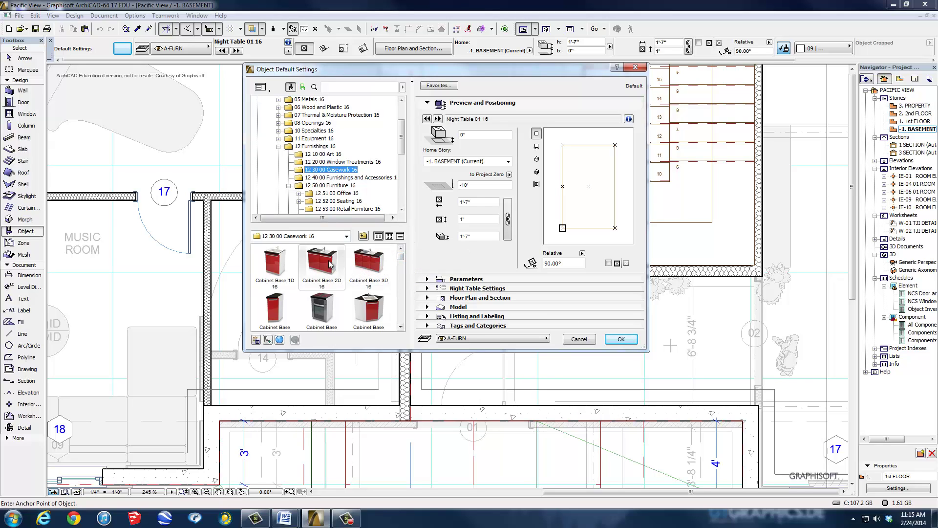
pyautogui.click(401, 326)
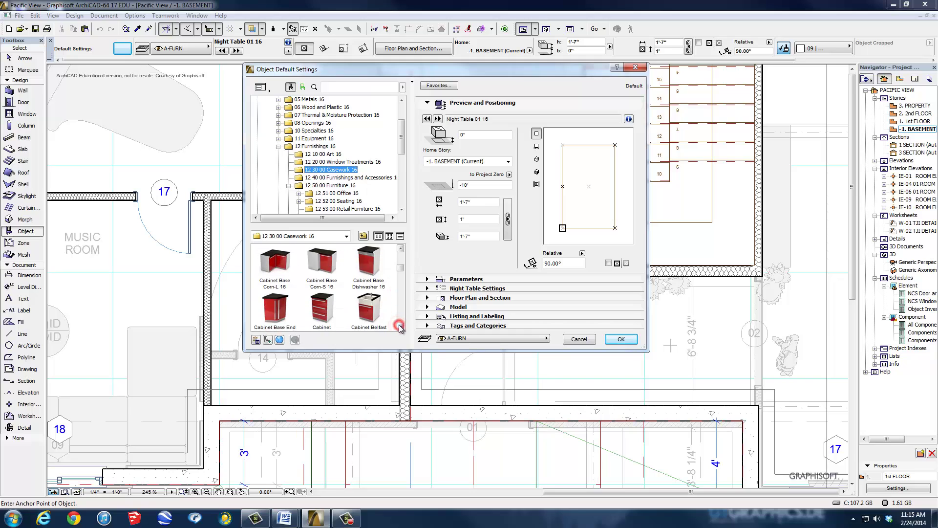
pyautogui.click(401, 326)
pyautogui.click(400, 326)
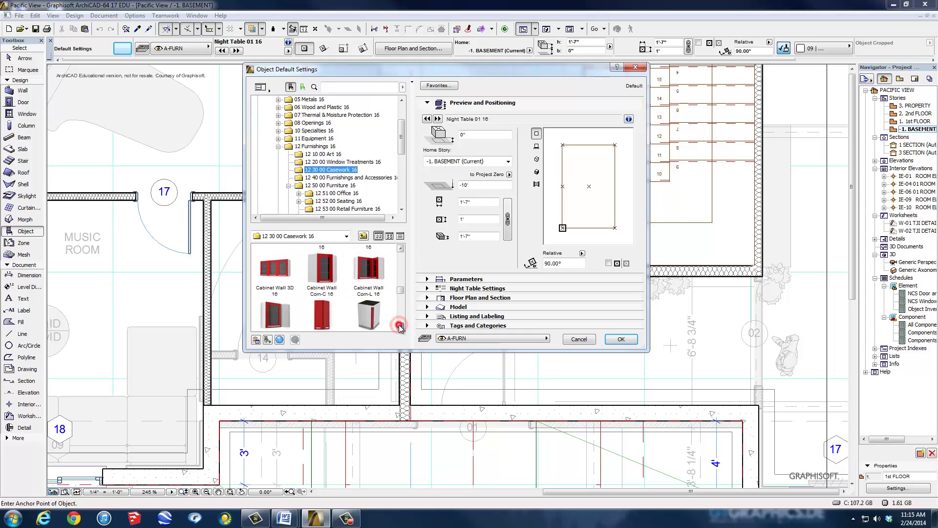
pyautogui.click(400, 327)
pyautogui.click(400, 327)
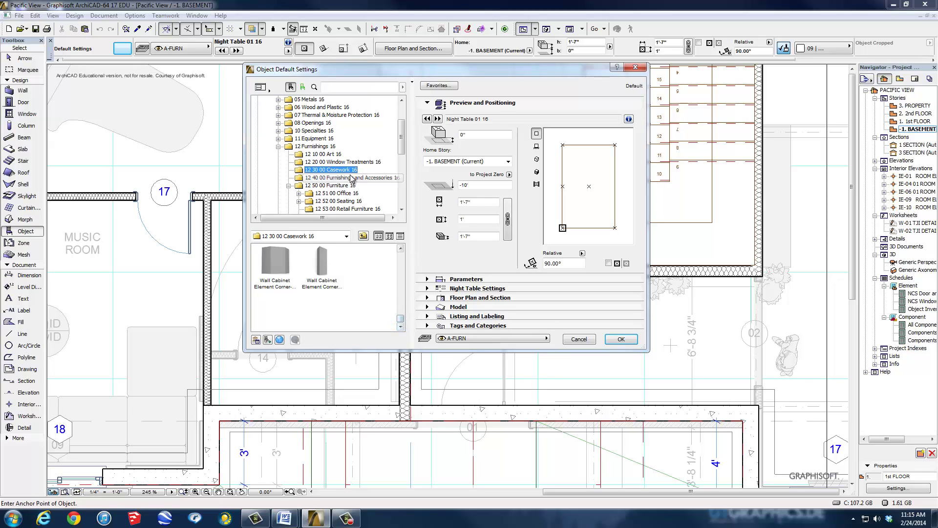
pyautogui.click(278, 140)
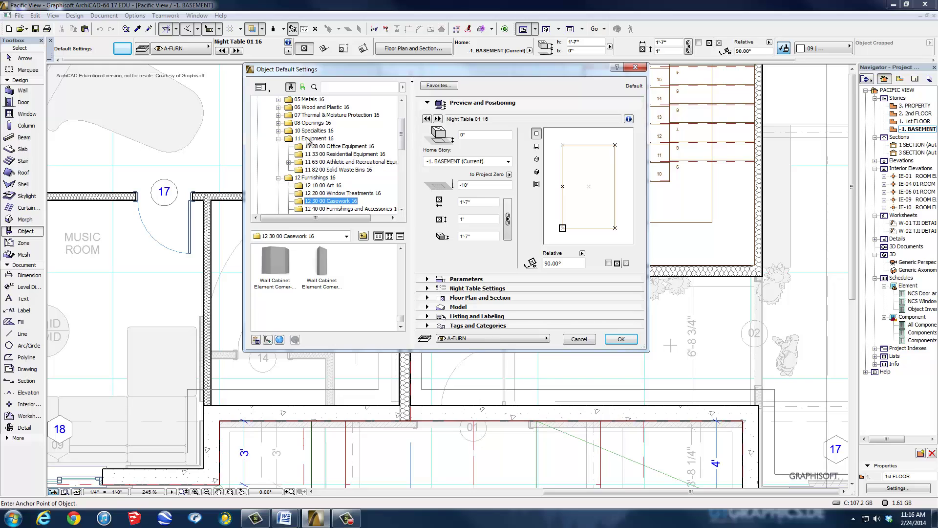
pyautogui.click(279, 139)
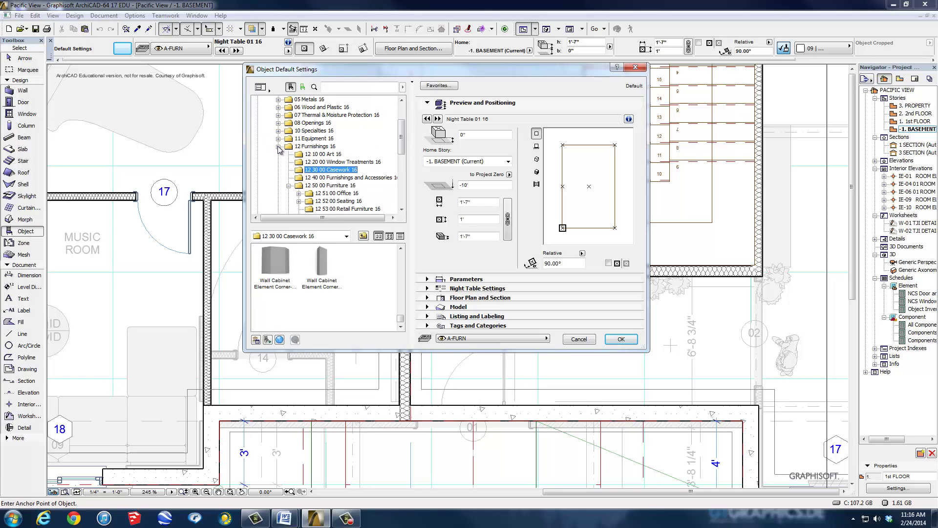
# Pick Basin Cabinet 16 from 22 Plumbing > Plumbing Fixtures > Sinks, previewed in 3D.
pyautogui.click(278, 146)
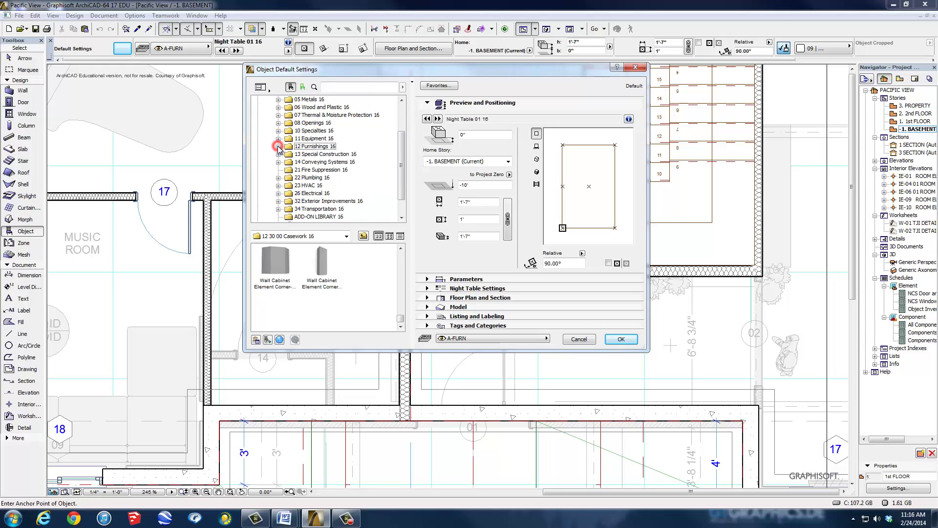
pyautogui.click(278, 177)
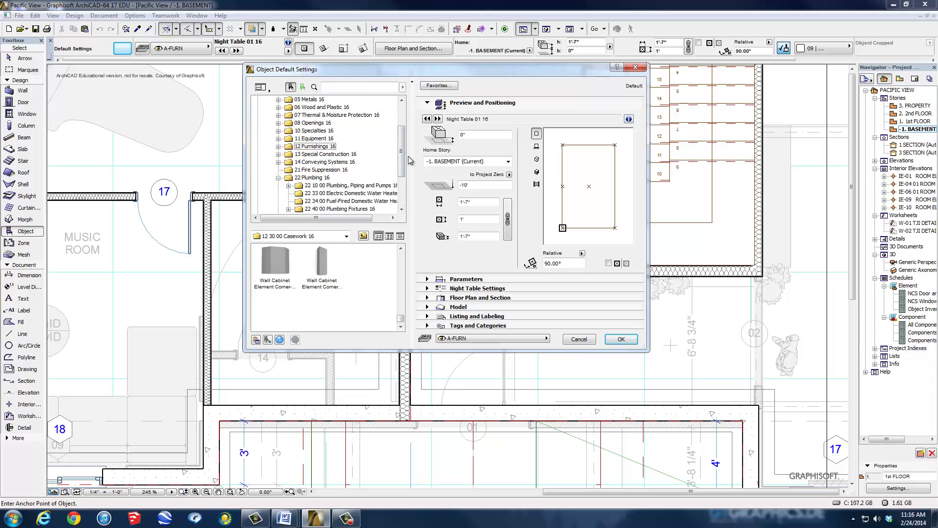
pyautogui.scroll(-1, 409, 160)
pyautogui.click(288, 185)
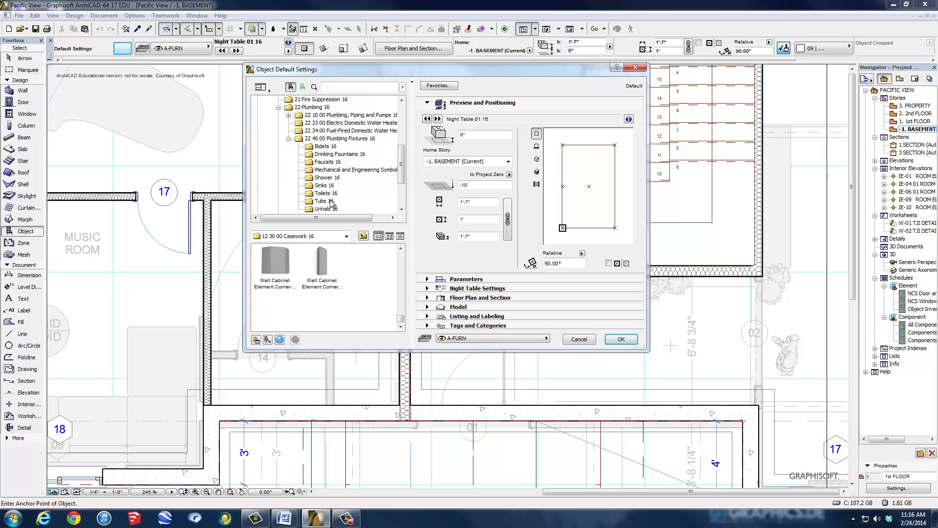
pyautogui.click(323, 186)
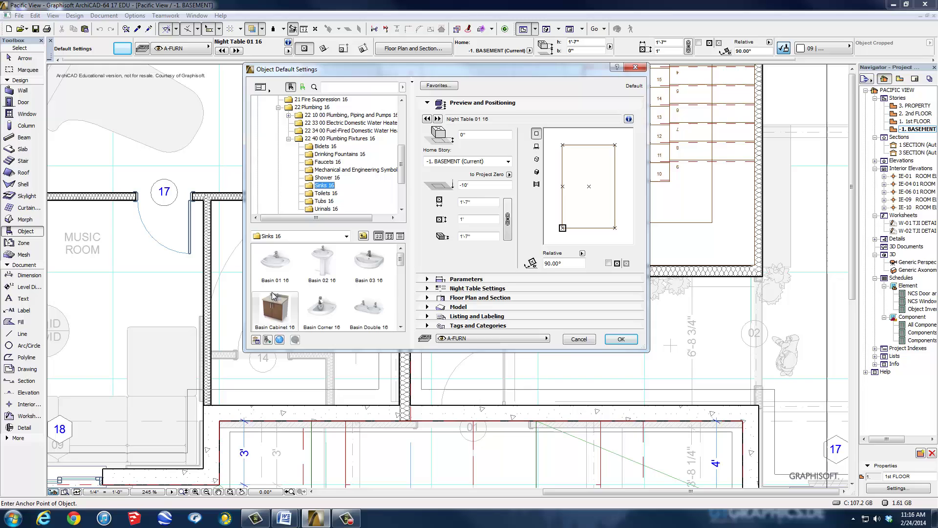
pyautogui.click(276, 308)
pyautogui.scroll(-1, 275, 293)
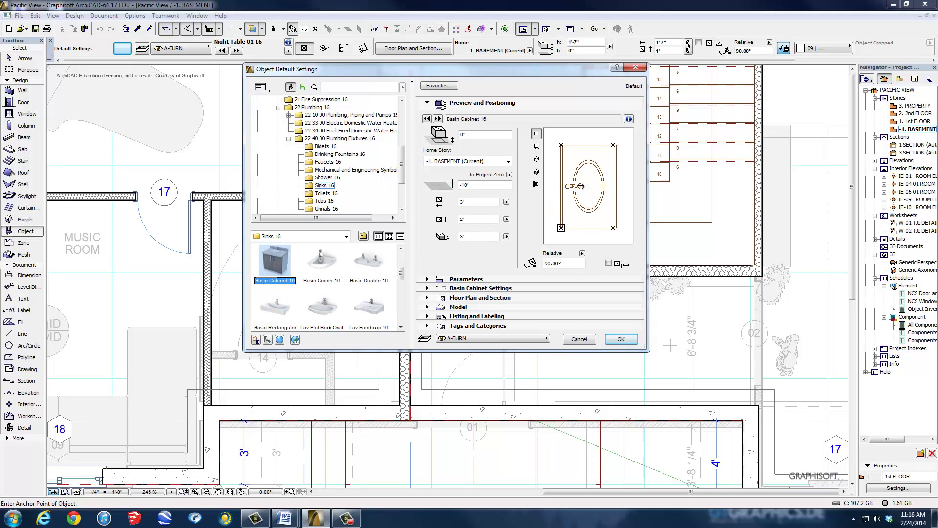
pyautogui.click(323, 267)
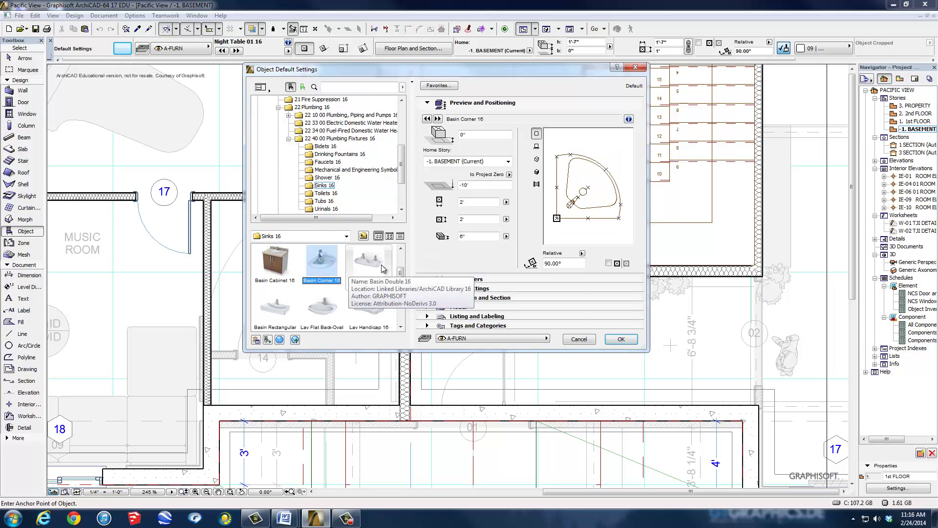
pyautogui.click(366, 266)
pyautogui.click(283, 262)
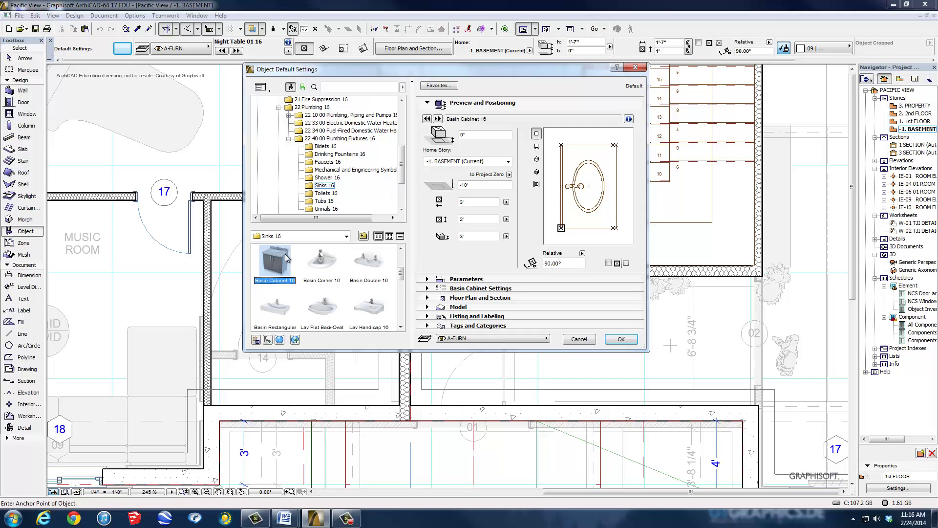
pyautogui.click(536, 172)
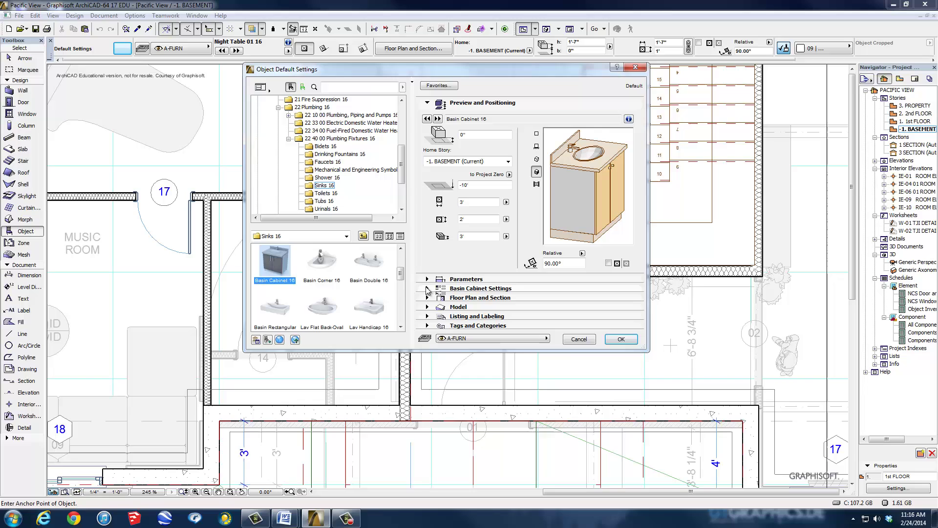
# Set the basin cabinet's Cabinet and Toe materials to 09 | W Cherry V.
pyautogui.click(427, 288)
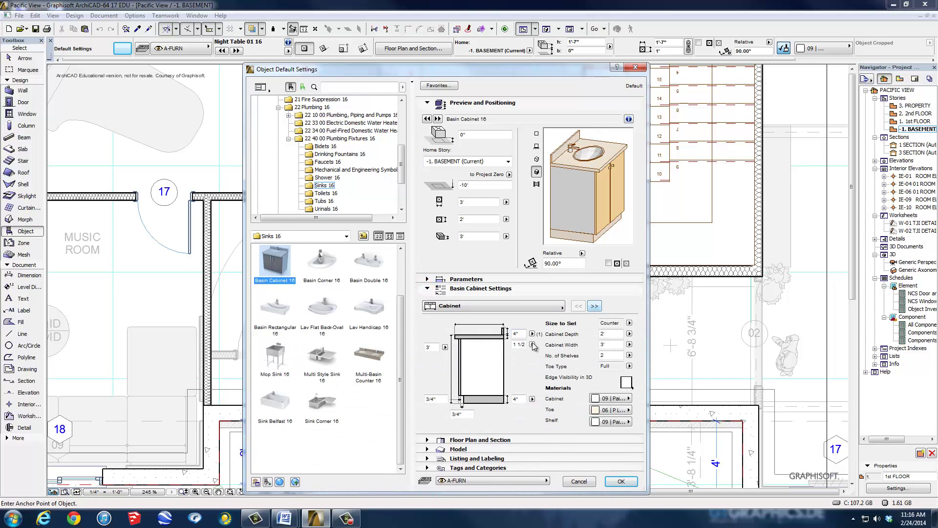
pyautogui.click(610, 400)
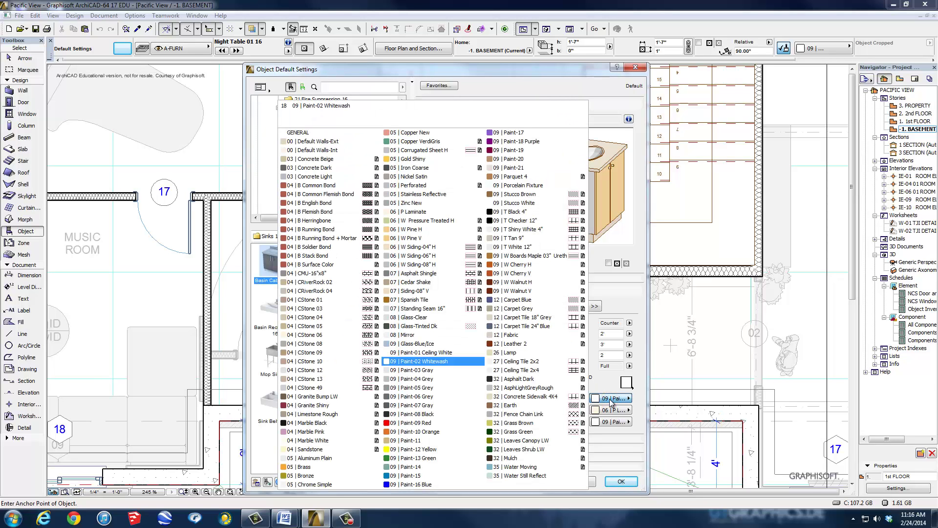
pyautogui.click(515, 275)
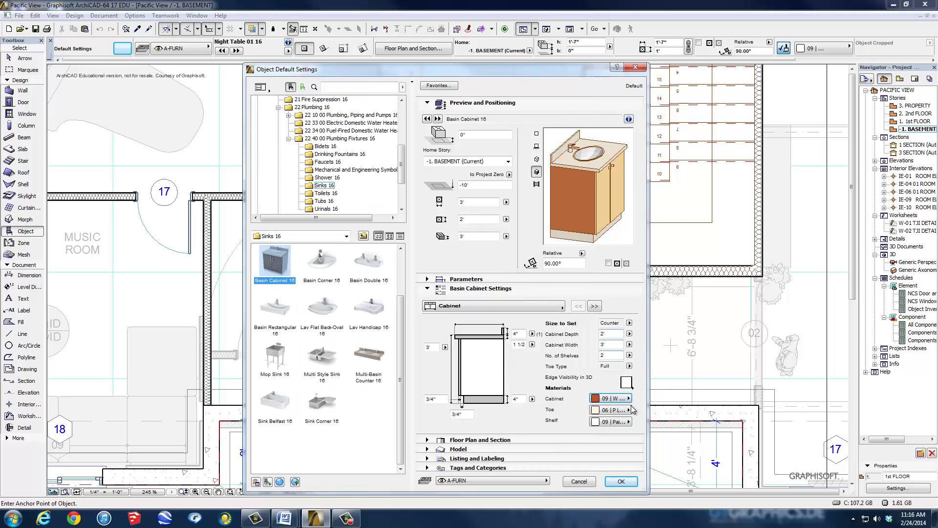
pyautogui.click(612, 410)
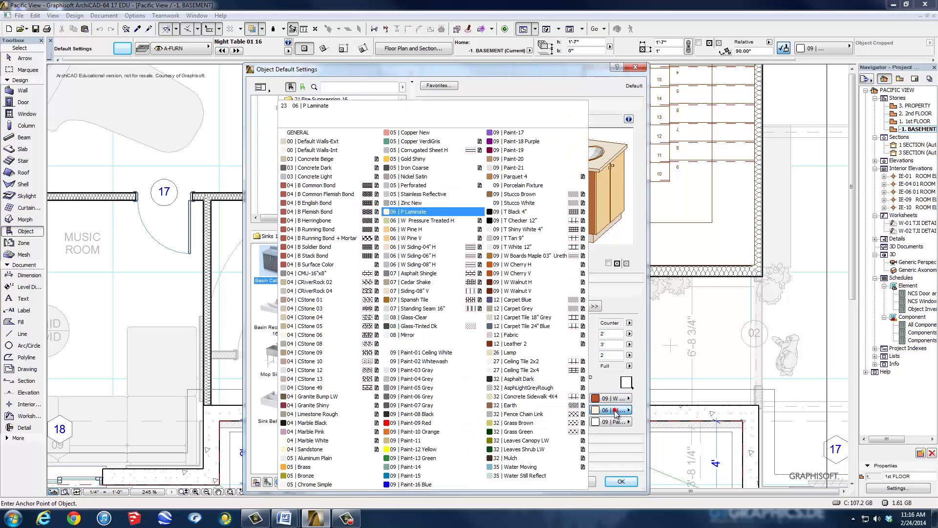
pyautogui.click(510, 272)
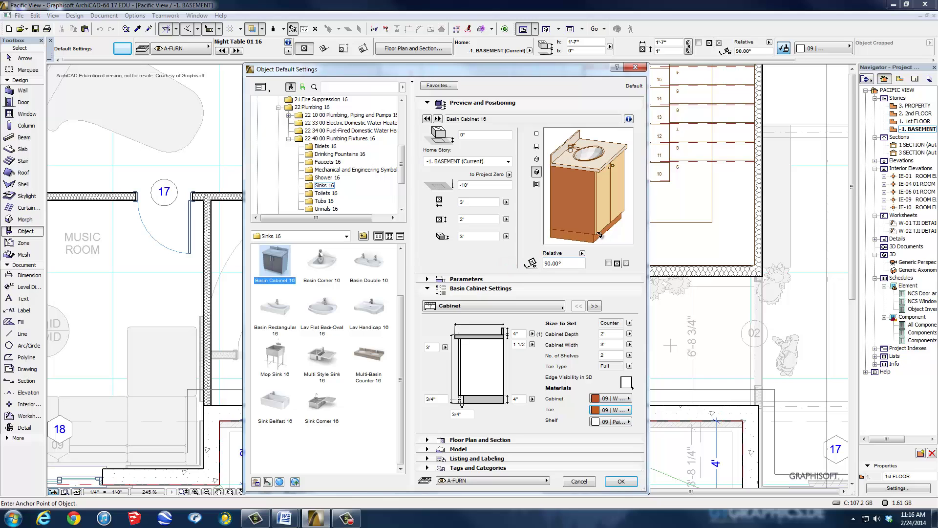
pyautogui.click(606, 422)
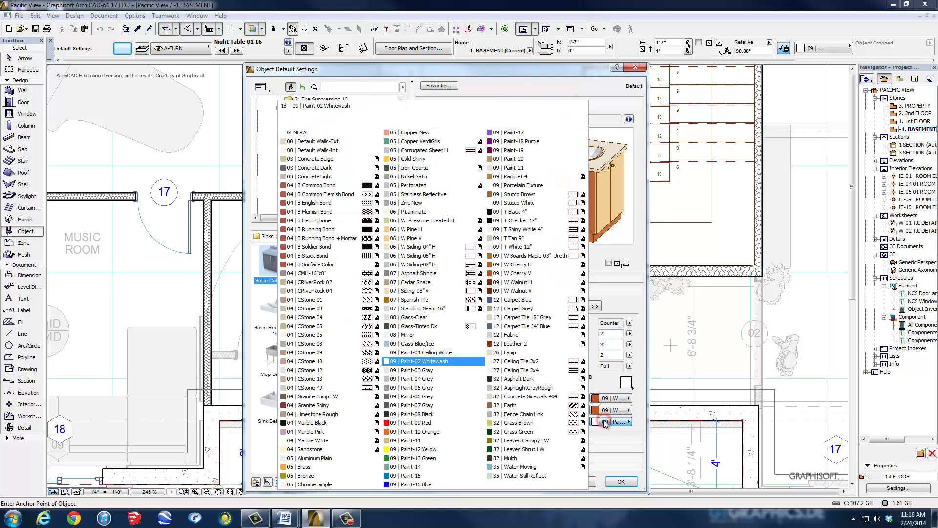
# Keep the shelves Paint-02 Whitewash and make the counter and backsplash Sandstone.
pyautogui.click(418, 363)
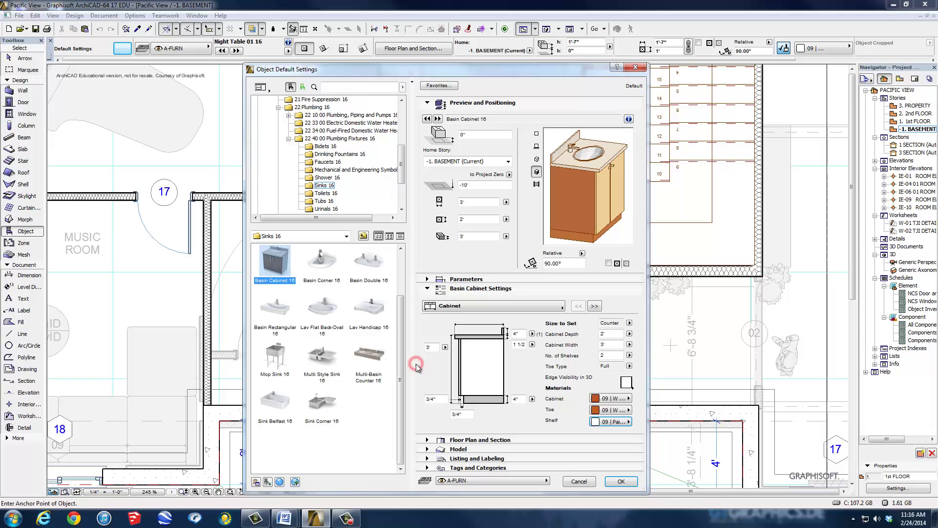
pyautogui.click(593, 306)
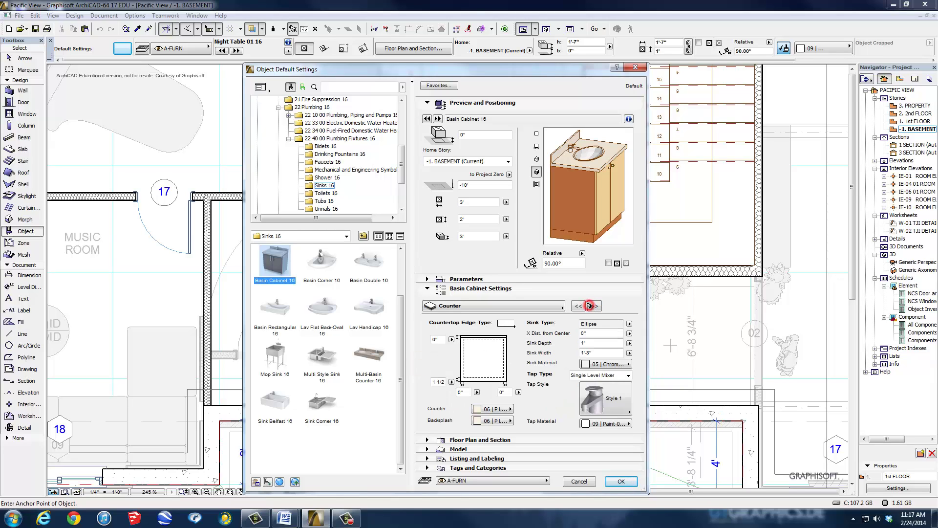
pyautogui.click(504, 412)
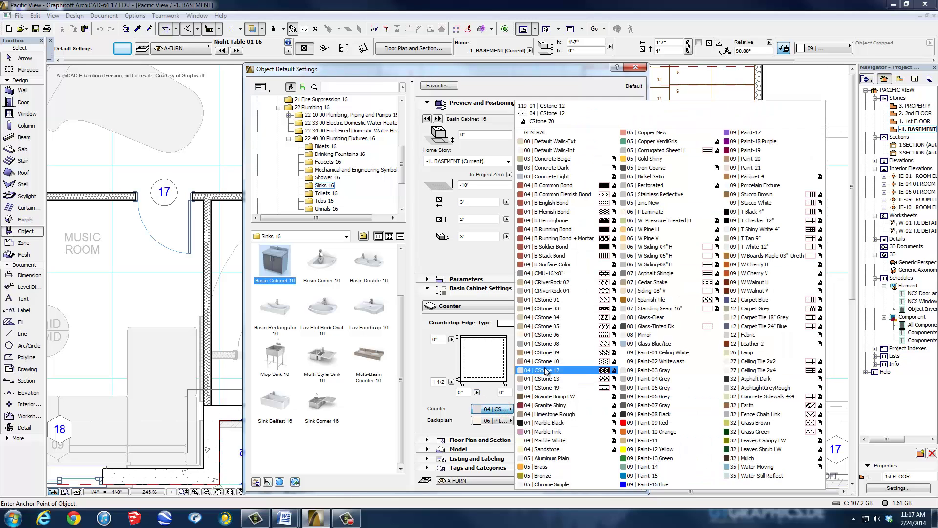
pyautogui.click(545, 449)
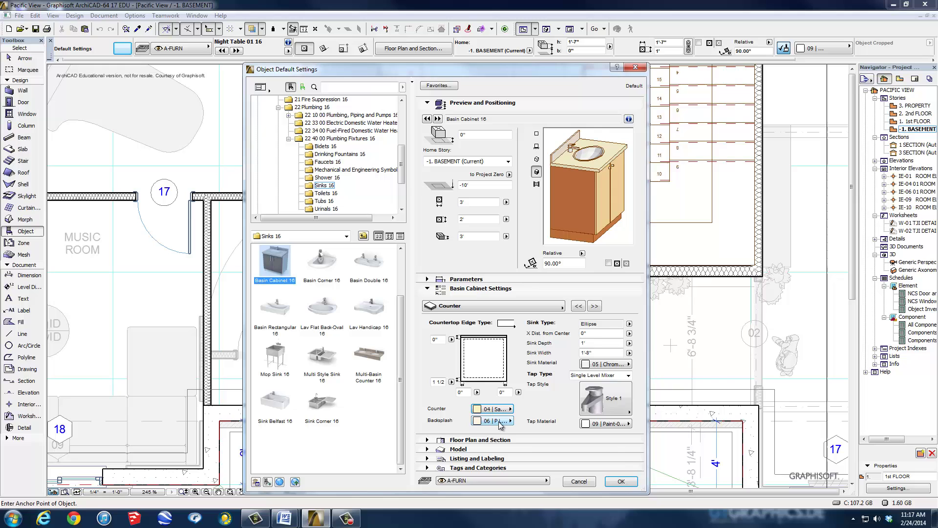
pyautogui.click(501, 421)
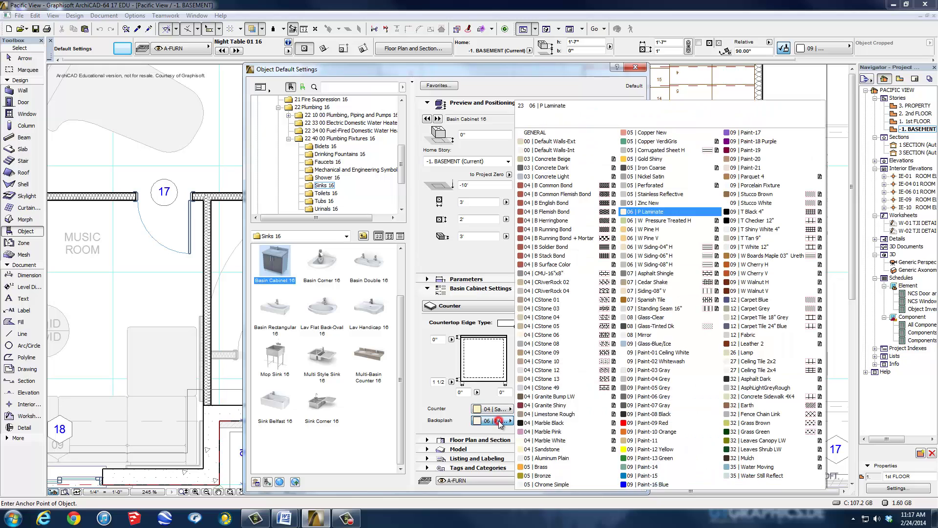
pyautogui.click(544, 450)
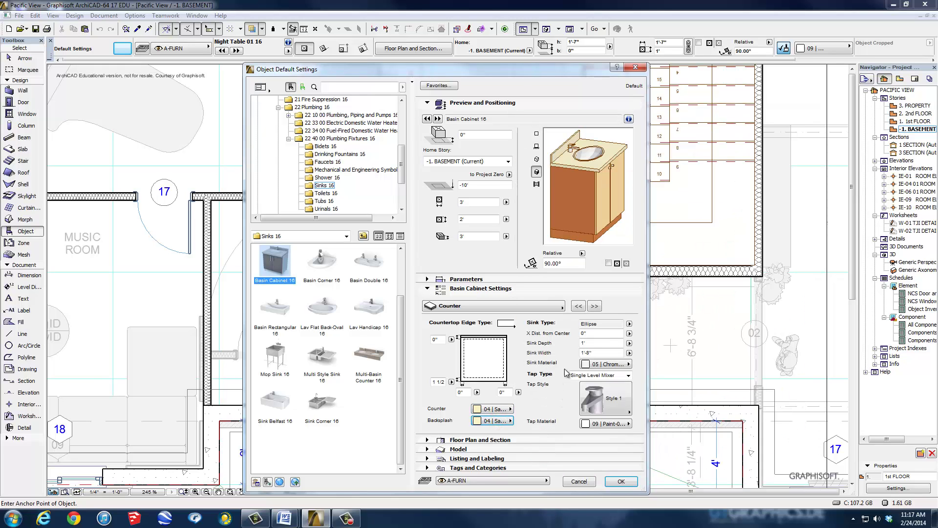
# Set the sink material to Sandstone and the tap material to Nickel Satin.
pyautogui.click(610, 365)
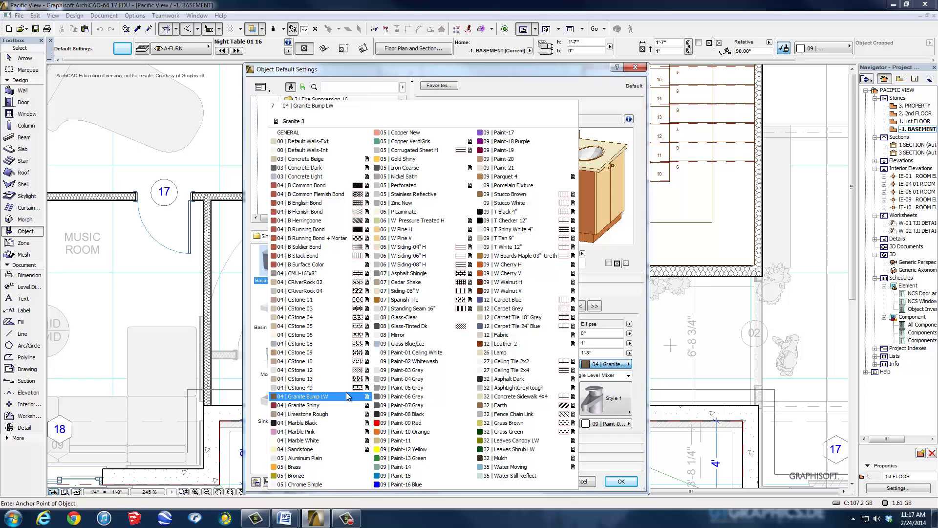
pyautogui.click(297, 449)
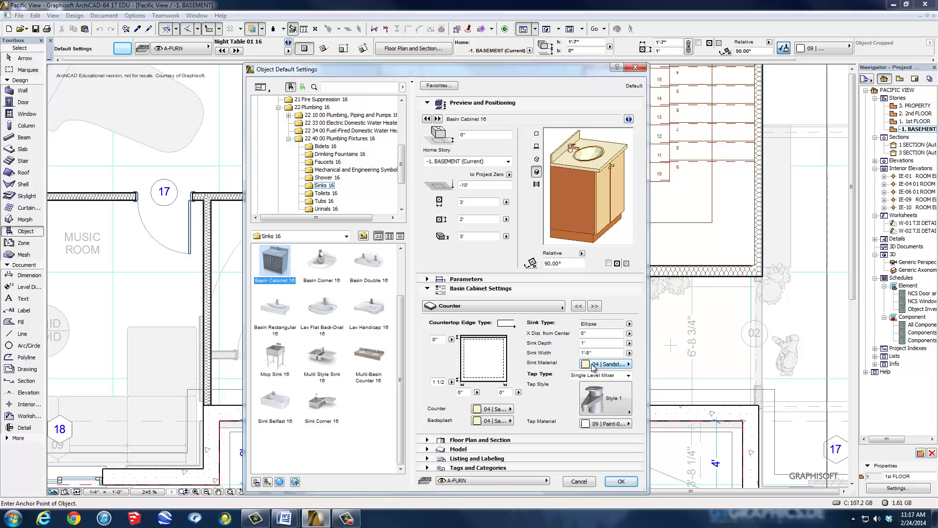
pyautogui.click(608, 424)
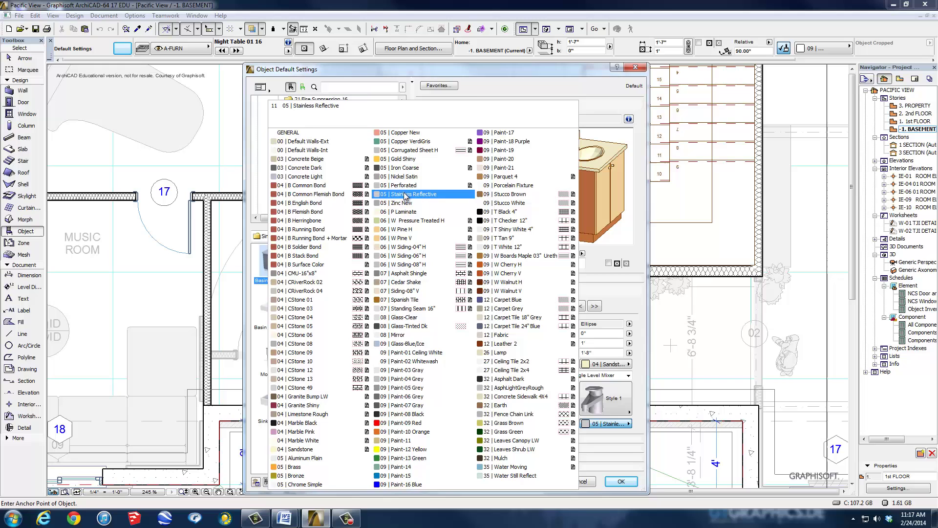
pyautogui.click(405, 195)
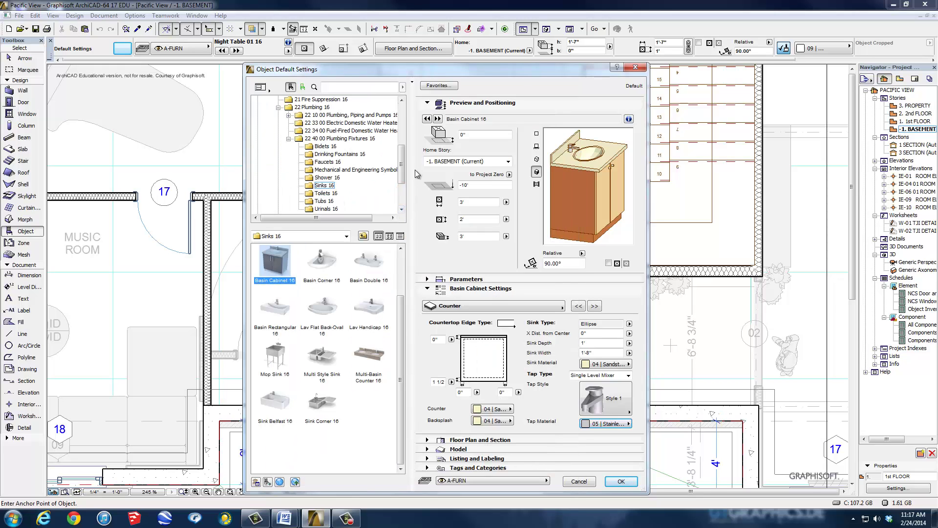
pyautogui.click(605, 423)
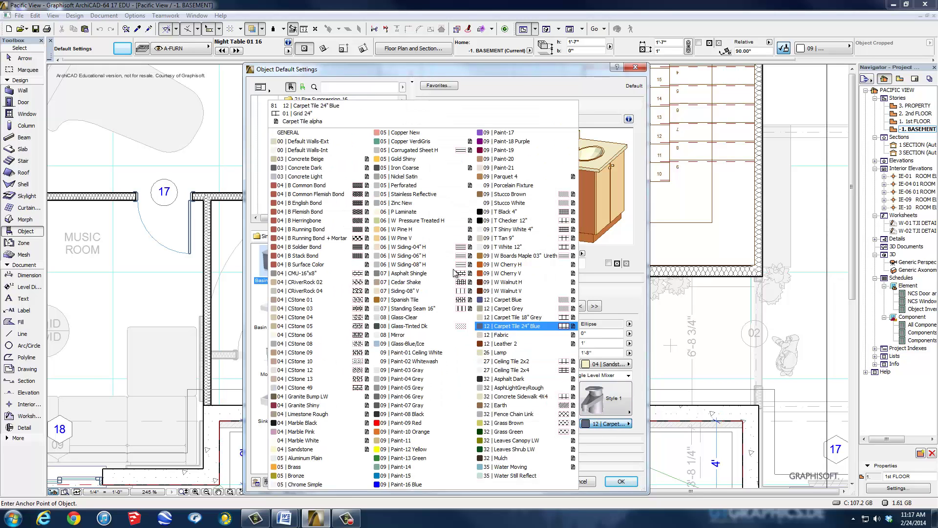
pyautogui.click(400, 177)
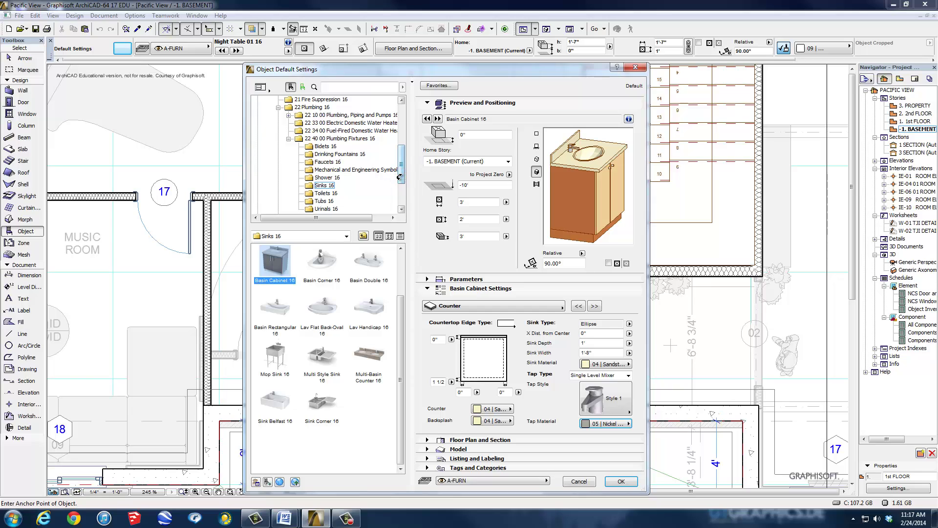
# Change the cabinet door style and give the door frames 09 W Walnut H wood.
pyautogui.click(595, 306)
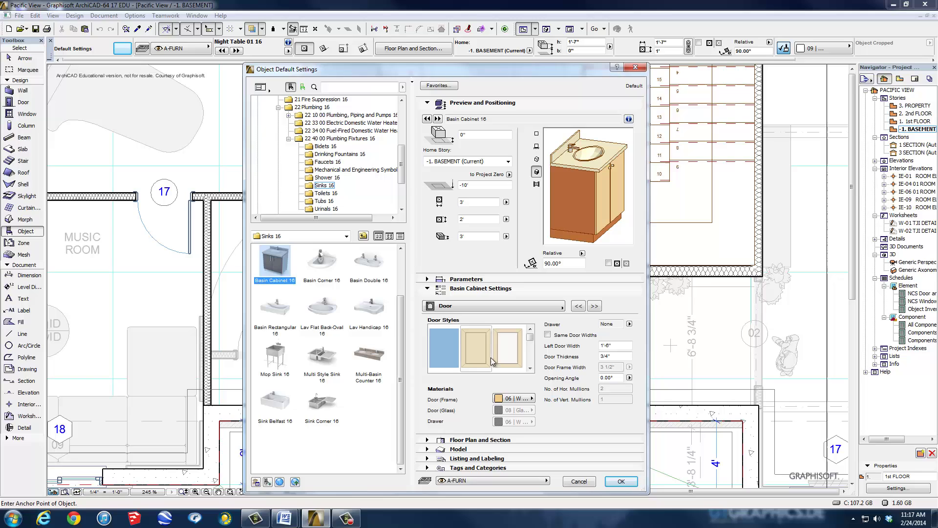
pyautogui.click(530, 368)
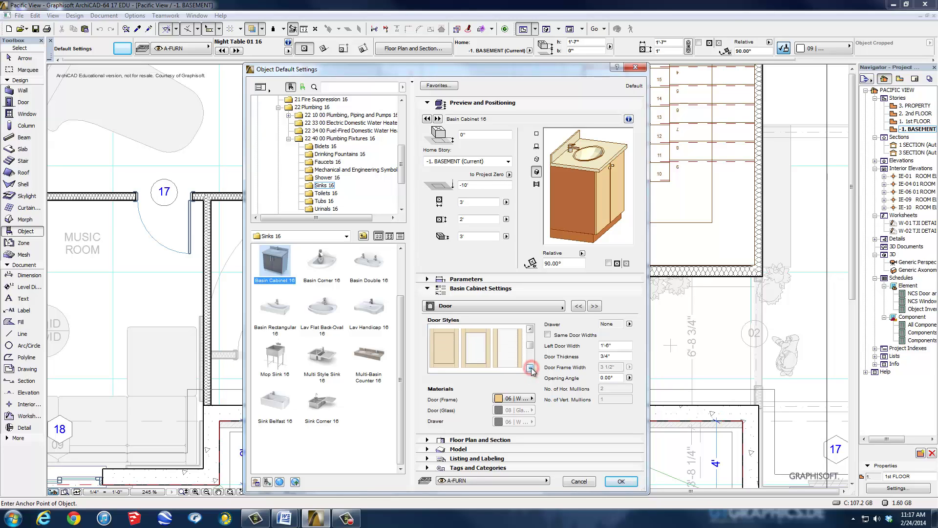
pyautogui.click(455, 350)
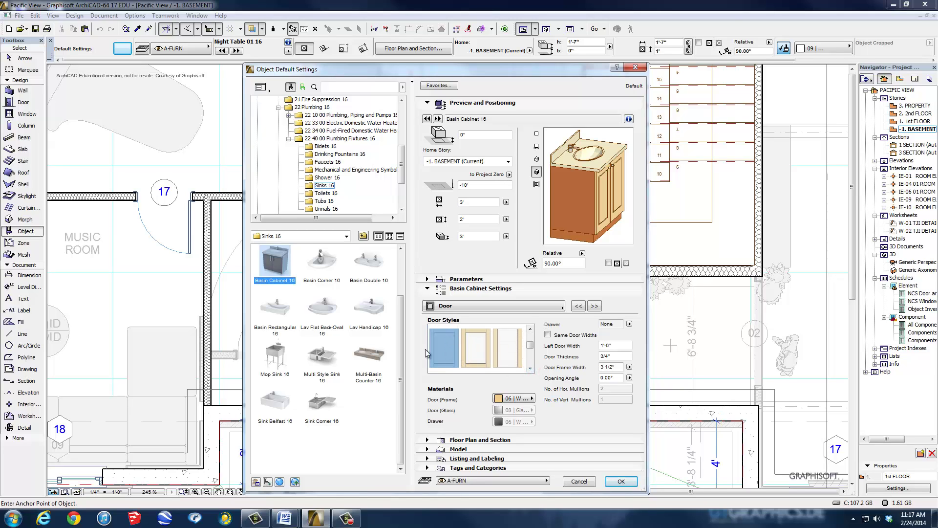
pyautogui.click(528, 398)
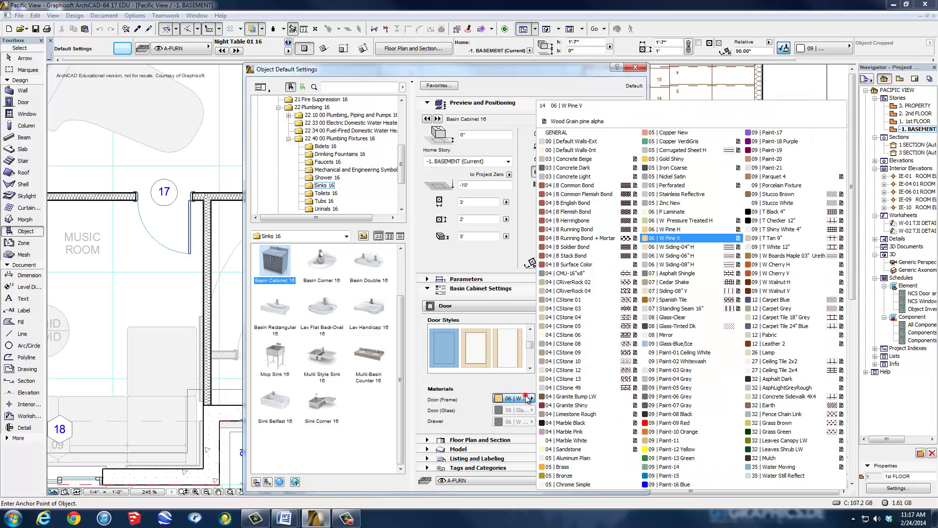
pyautogui.click(775, 282)
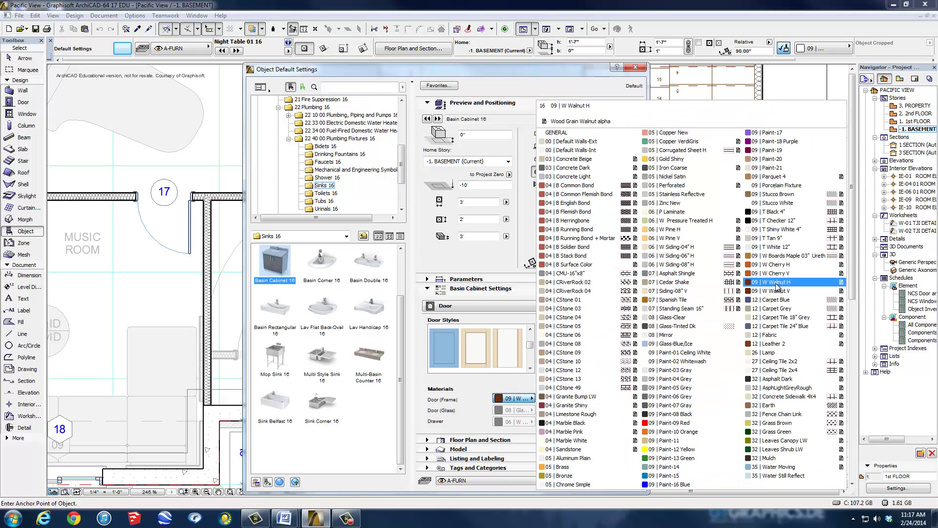
pyautogui.click(777, 275)
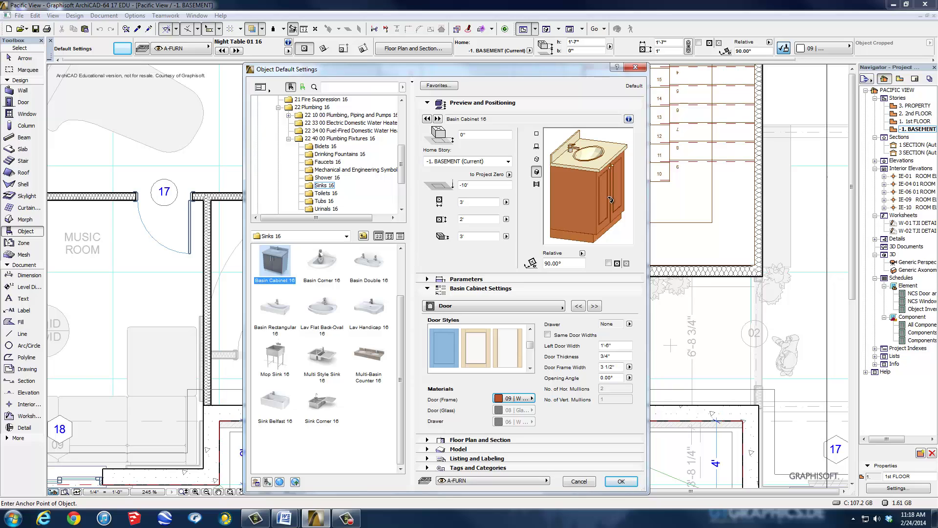
pyautogui.click(594, 306)
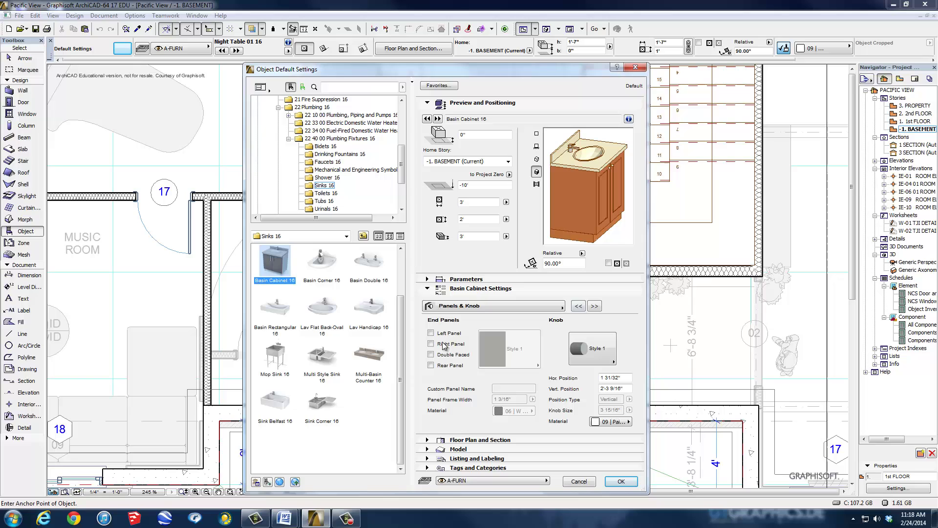
# Add a left end panel in Style 4 with 09 W Cherry H material.
pyautogui.click(431, 333)
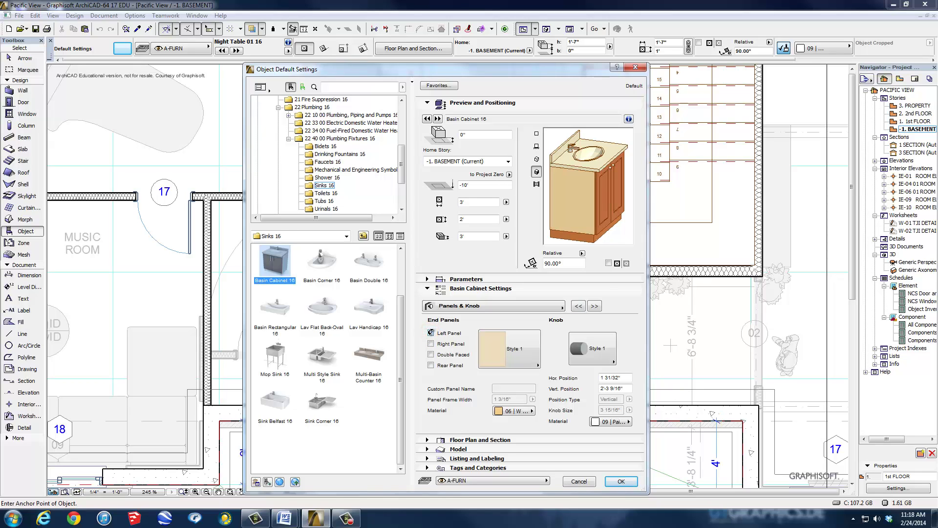
pyautogui.click(528, 361)
pyautogui.click(558, 192)
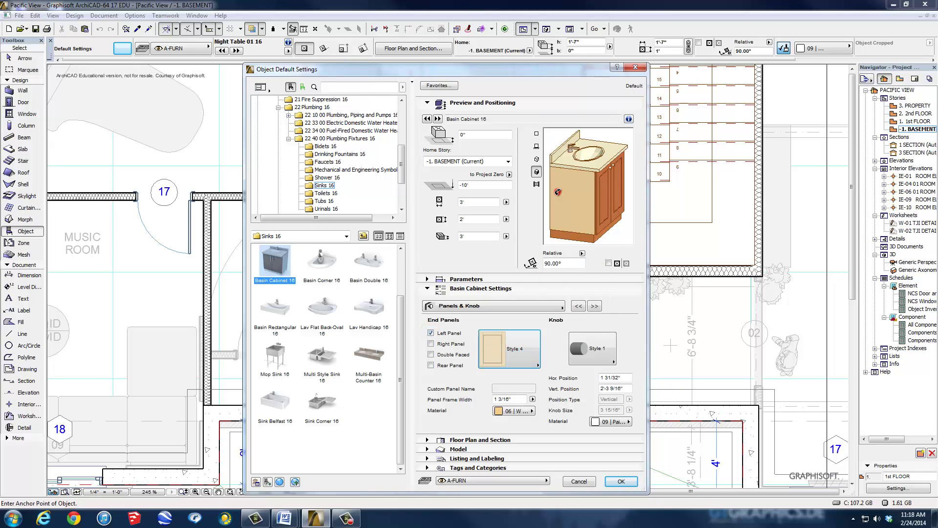
pyautogui.click(520, 411)
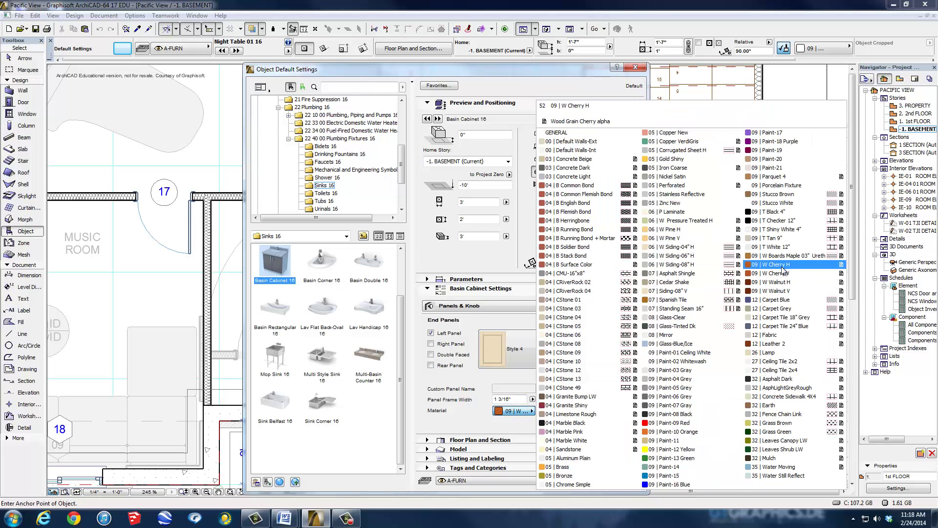
pyautogui.click(781, 265)
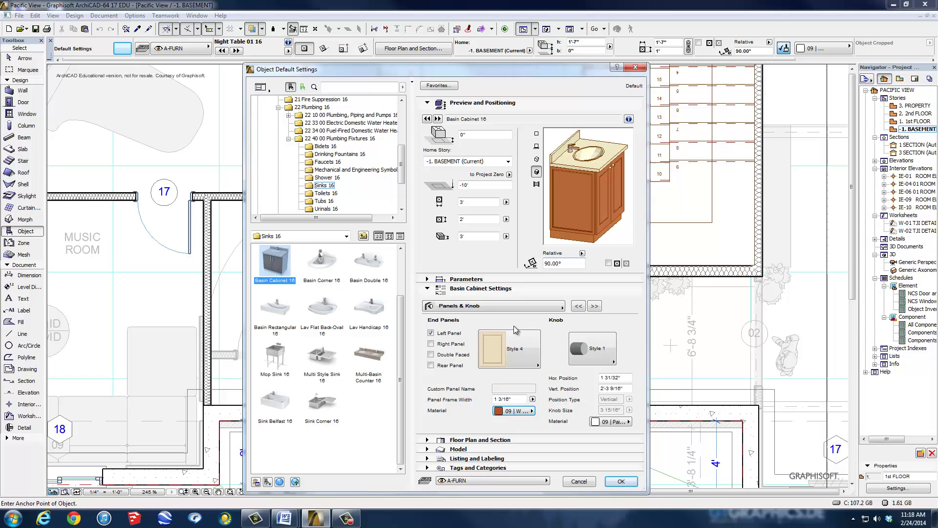
pyautogui.click(506, 353)
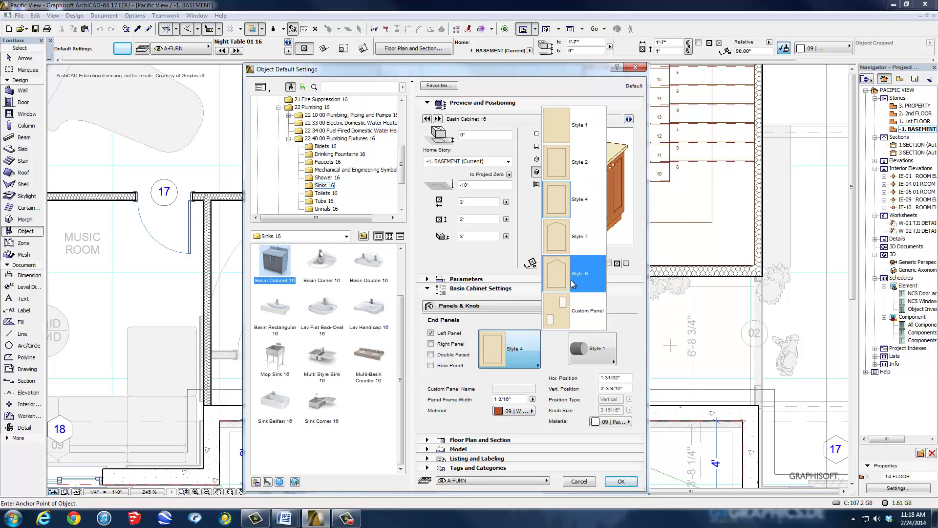
pyautogui.click(535, 353)
# Set the knobs to Style 5 in 05 Nickel Satin and check the 3D preview.
pyautogui.click(591, 348)
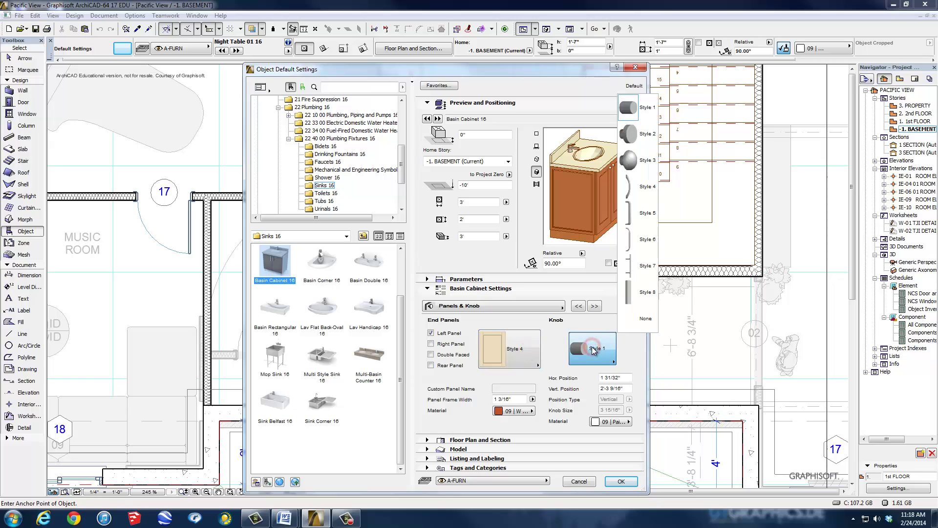
pyautogui.click(653, 206)
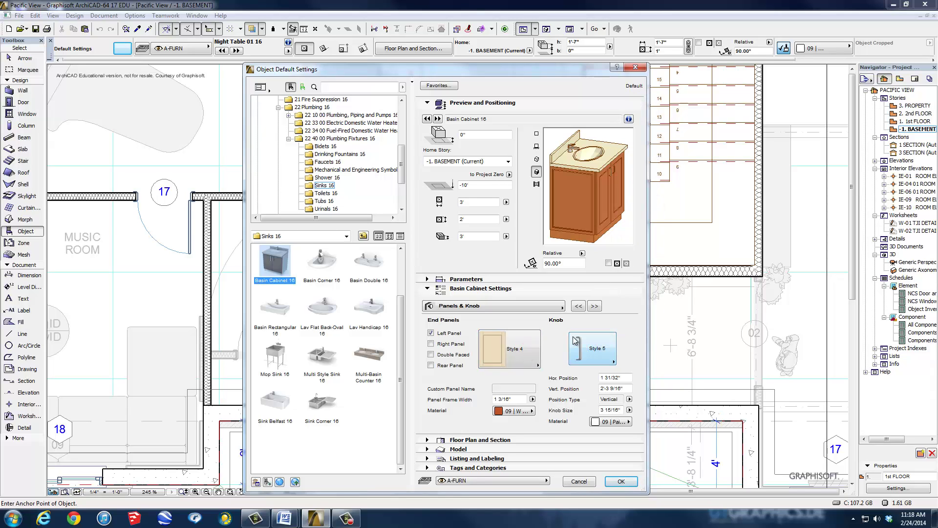
pyautogui.click(600, 422)
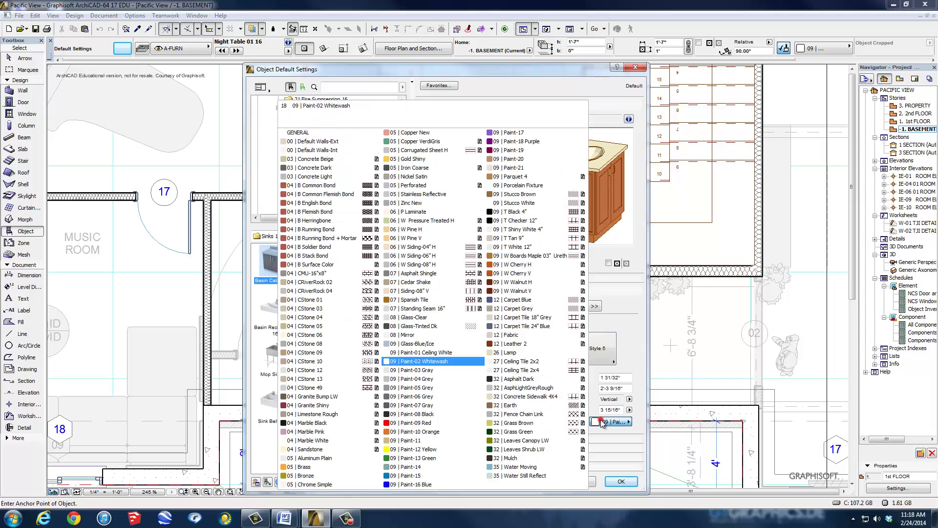
pyautogui.click(427, 176)
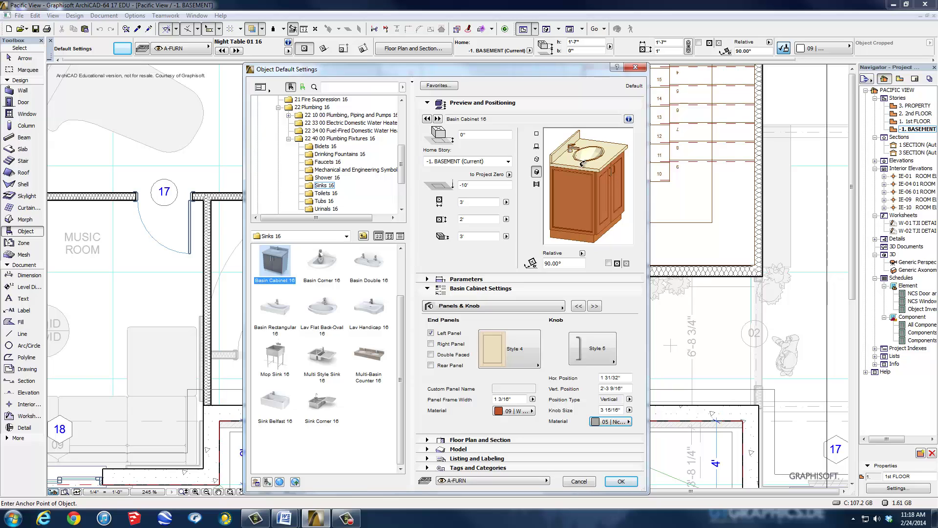
pyautogui.moveTo(570, 152); pyautogui.dragTo(599, 183)
# Accept the Basin Cabinet 16 settings and place it below the top wall of the room east of the Music Room.
pyautogui.click(594, 305)
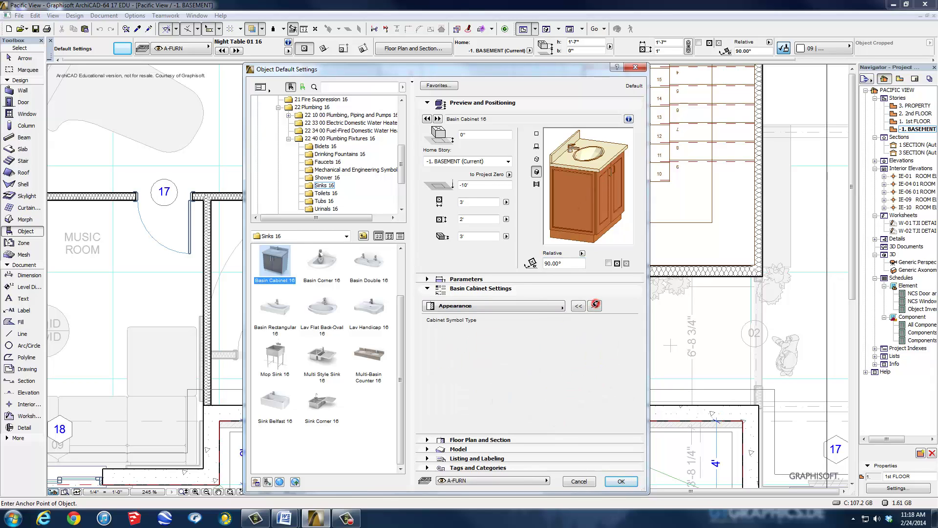
pyautogui.click(595, 306)
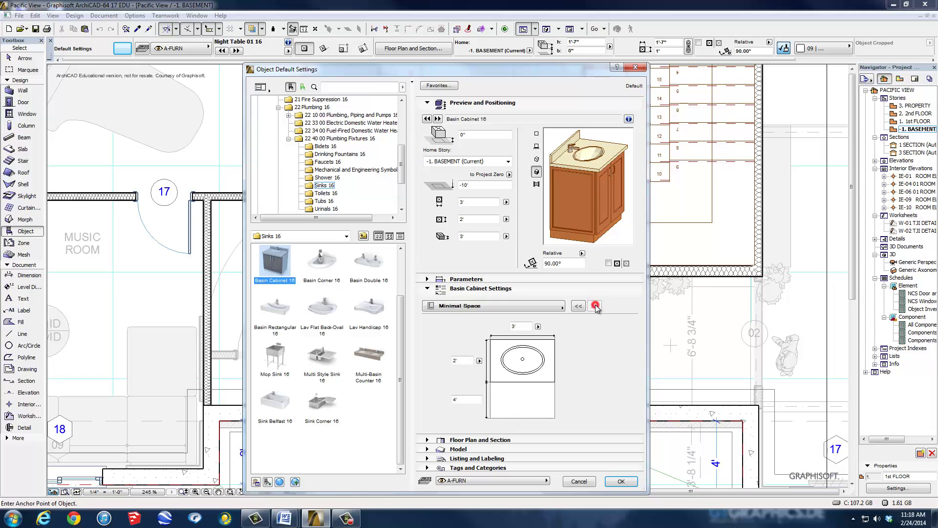
pyautogui.click(578, 306)
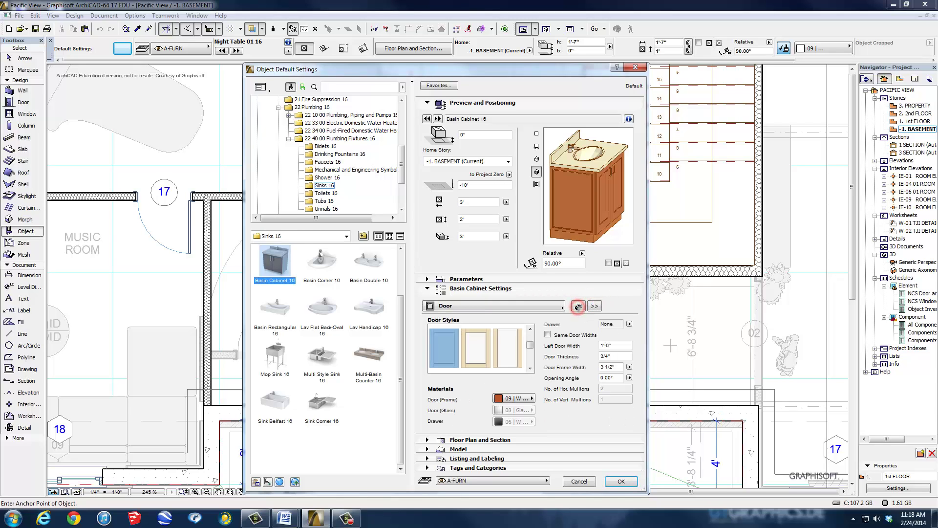
pyautogui.click(620, 478)
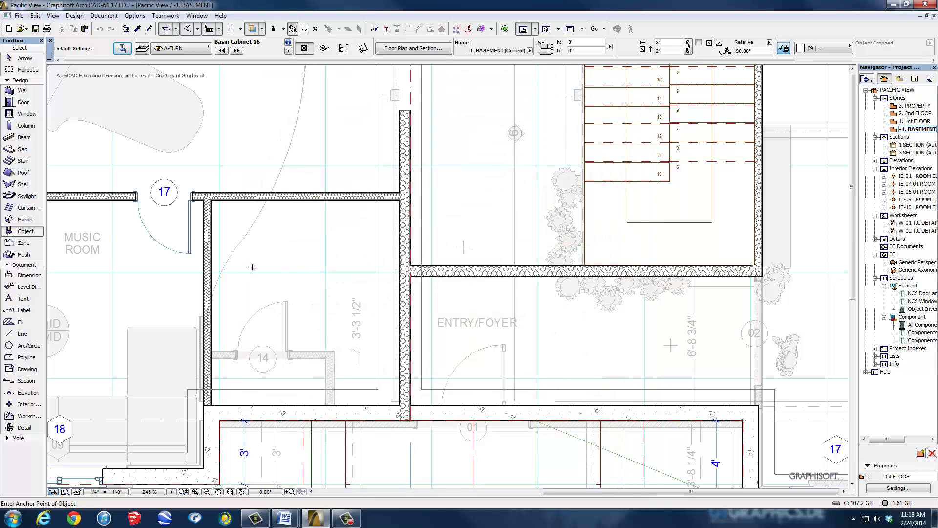
pyautogui.click(250, 263)
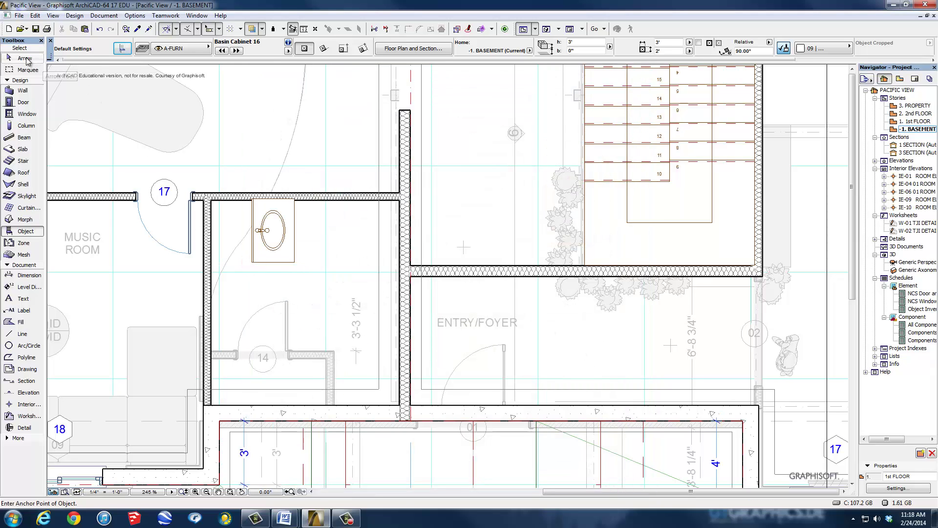
# Drag the basin cabinet by its corner into the room's top-left corner against the west wall.
pyautogui.click(22, 57)
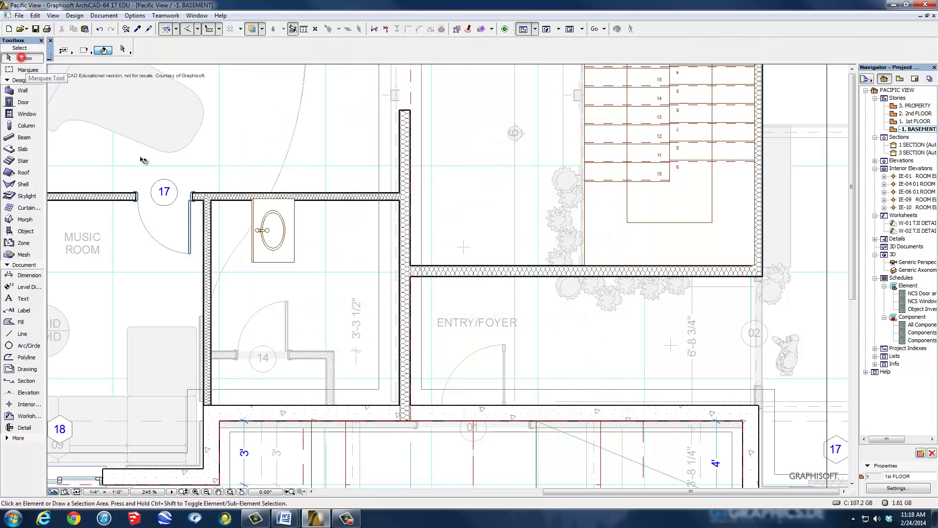
pyautogui.click(255, 229)
pyautogui.click(251, 198)
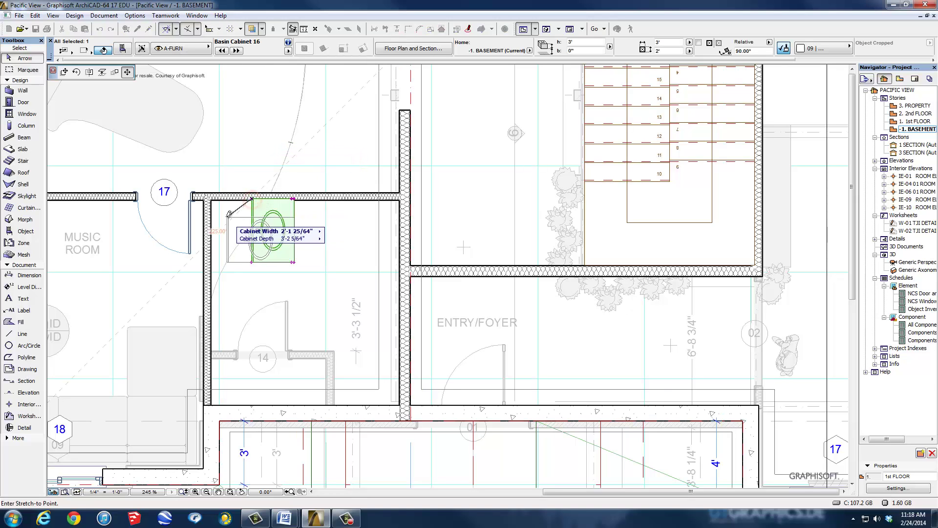
pyautogui.click(63, 72)
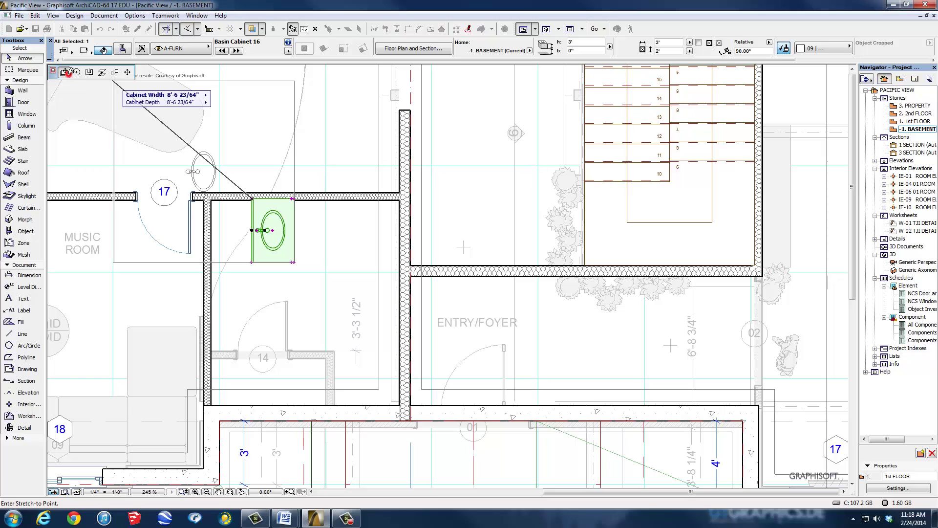
pyautogui.click(210, 199)
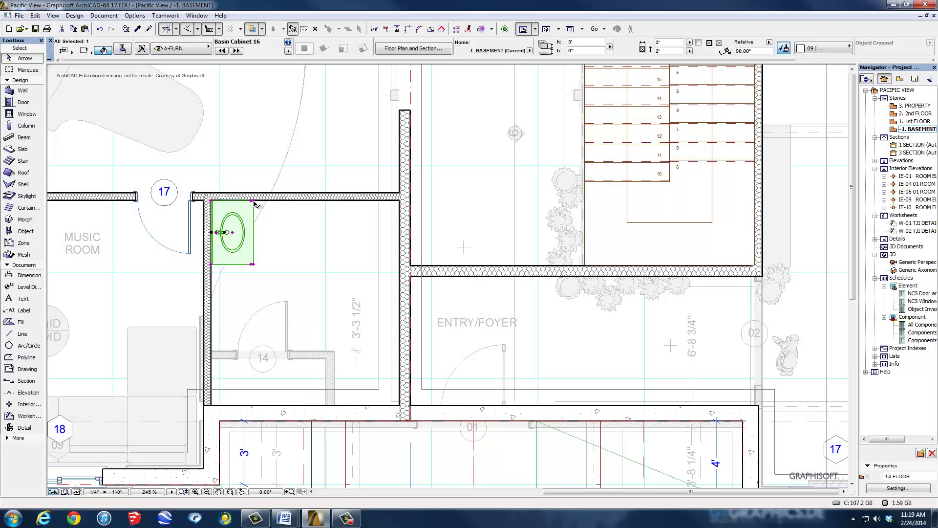
pyautogui.click(252, 201)
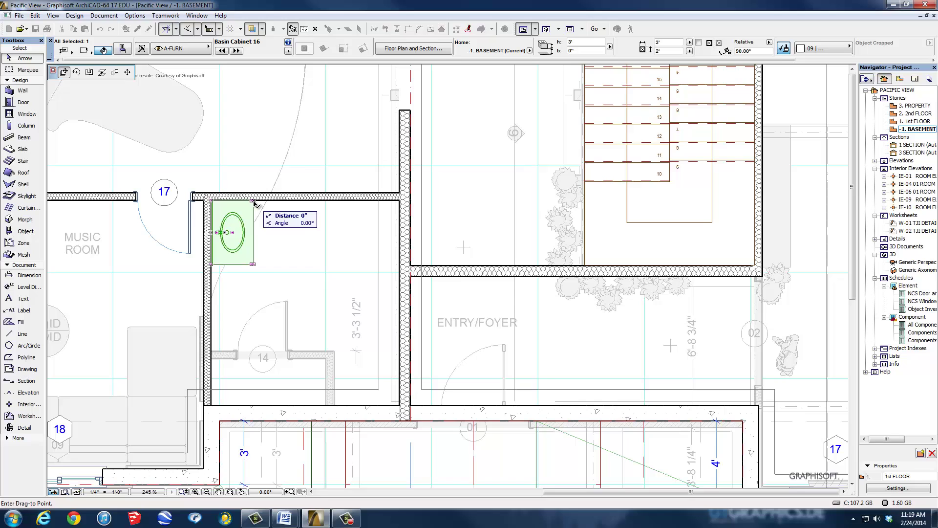
# Multiply the cabinet once, placing the copy 3' directly below it along the west wall.
pyautogui.click(114, 72)
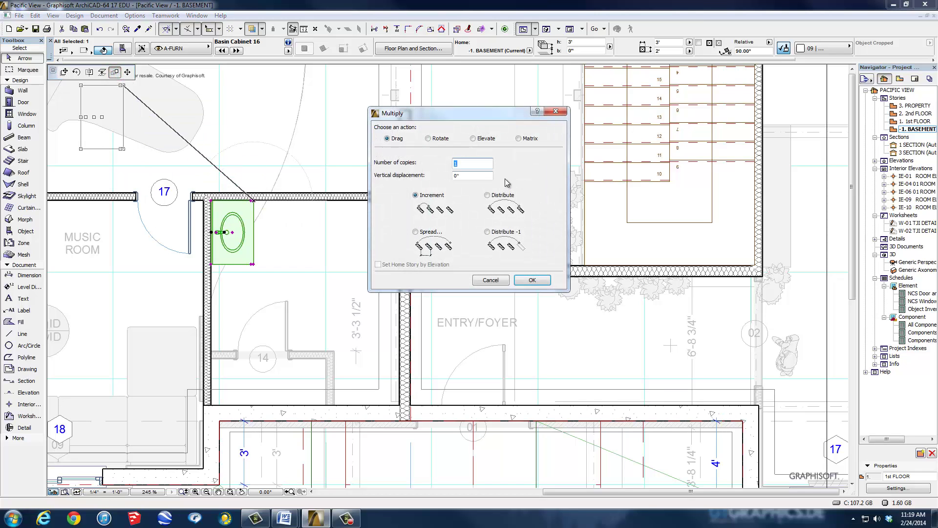
pyautogui.click(532, 280)
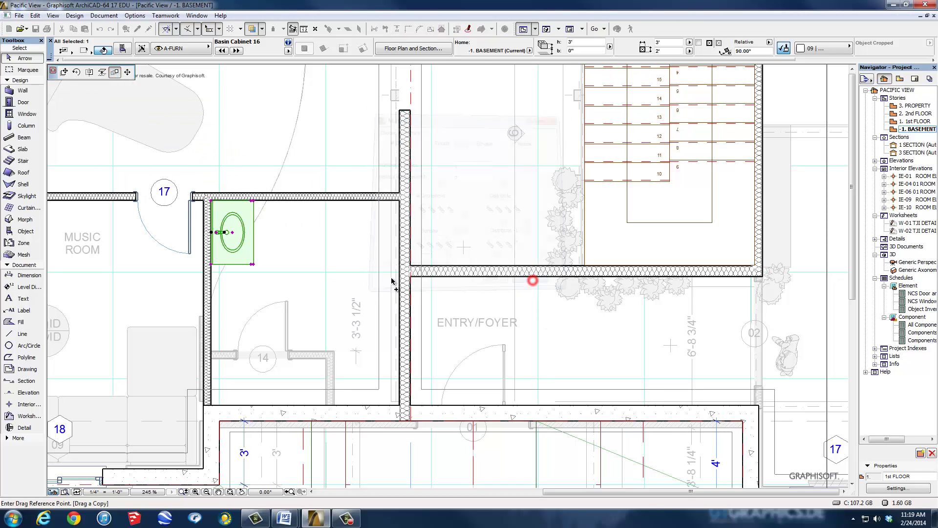
pyautogui.click(254, 202)
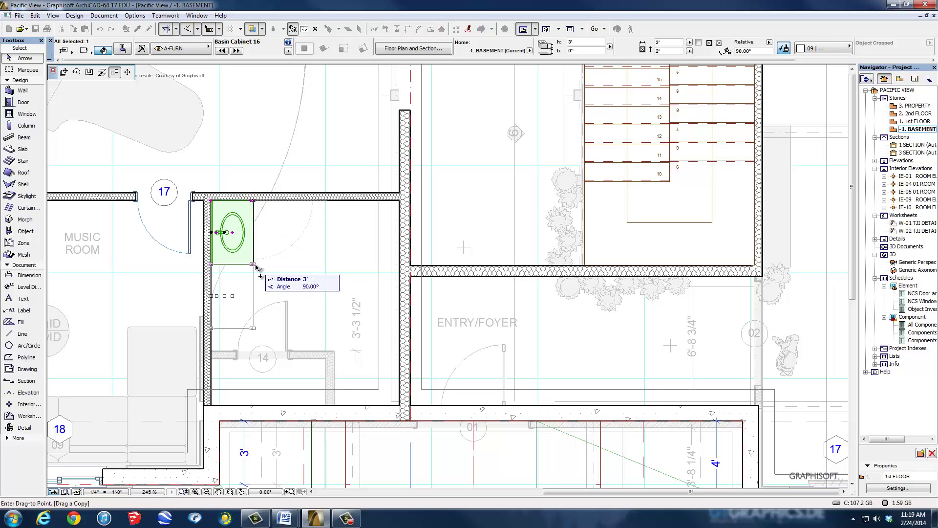
pyautogui.click(256, 265)
pyautogui.click(281, 242)
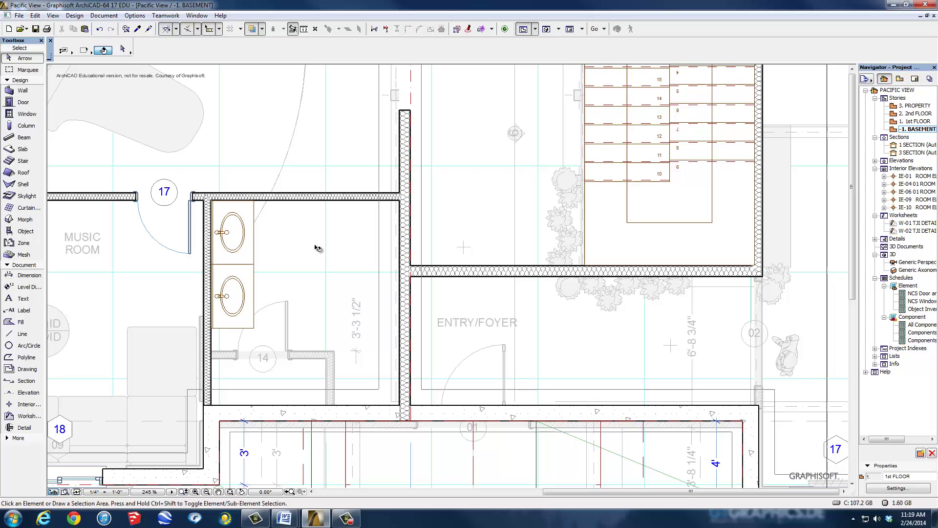